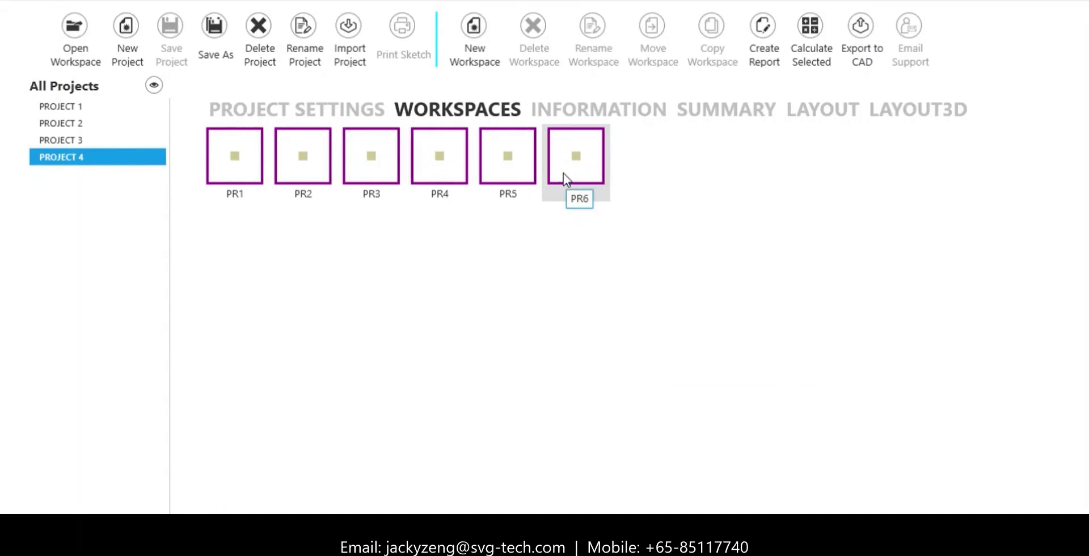
- Review Project 4's unit settings, information, summary, plan layout and 3D footing model
{"action": "left_click", "coordinate": [360, 111]}
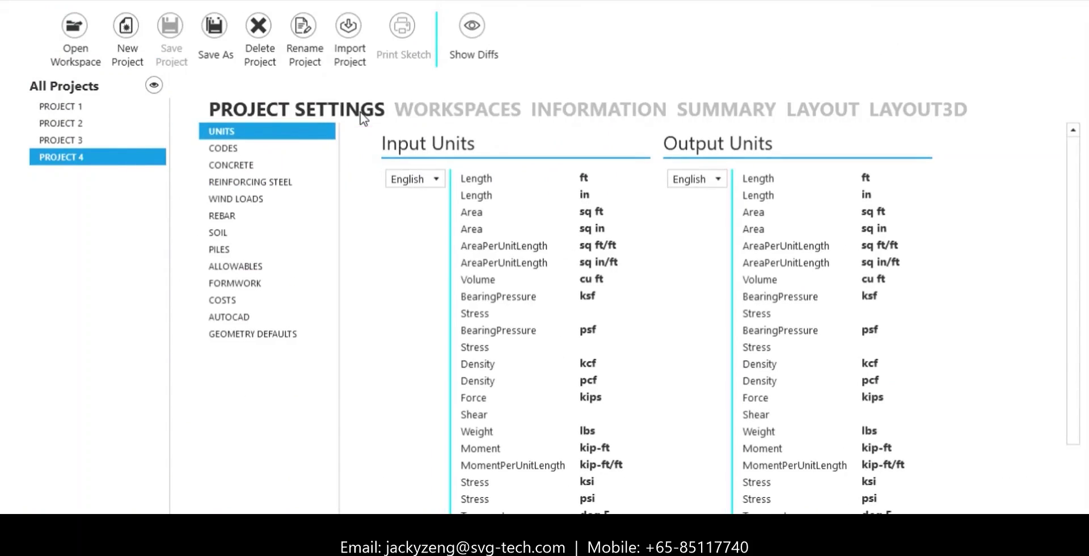
{"action": "left_click", "coordinate": [561, 110]}
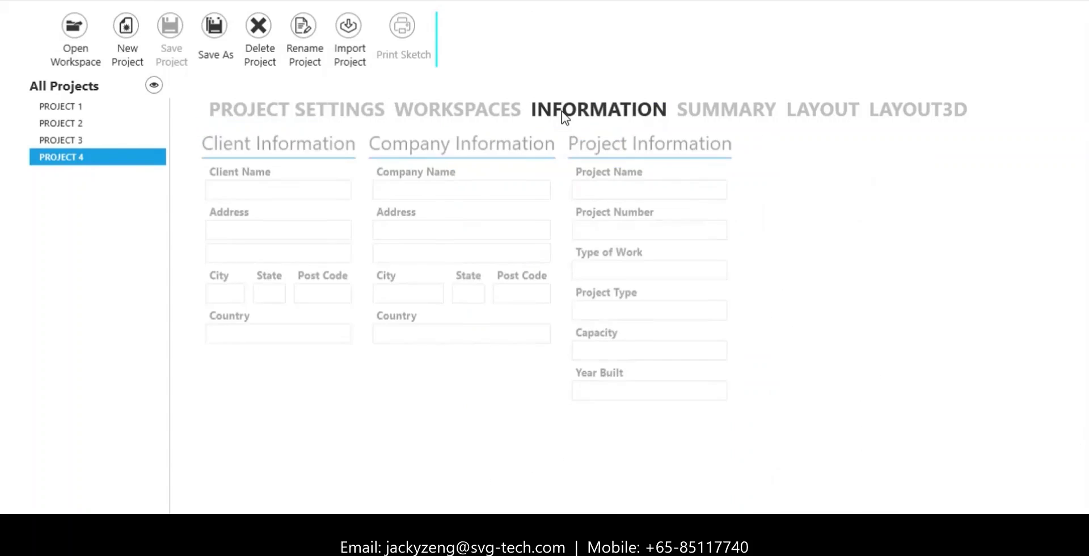
{"action": "left_click", "coordinate": [700, 110]}
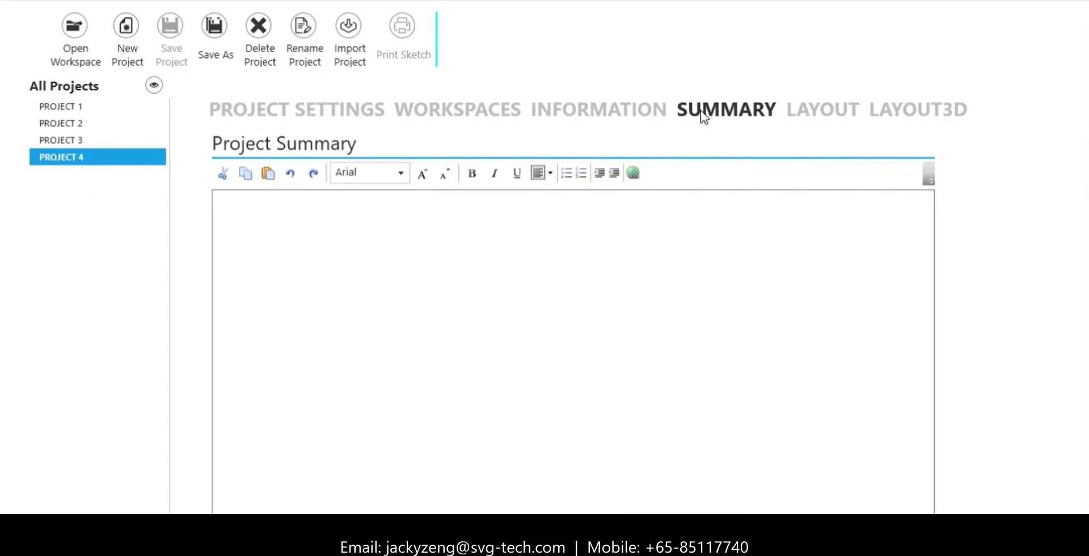
{"action": "left_click", "coordinate": [831, 114]}
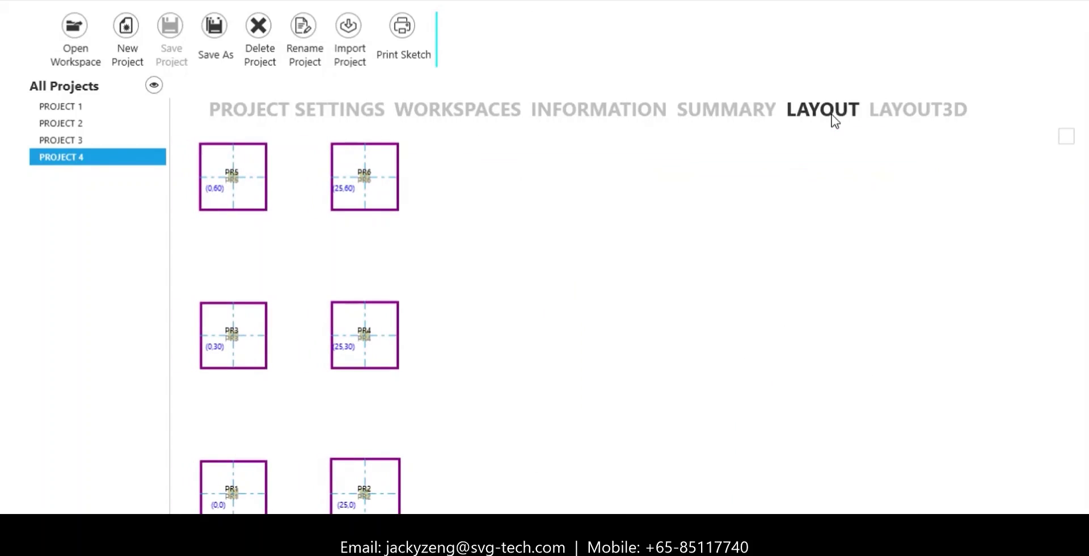
{"action": "left_click", "coordinate": [911, 114]}
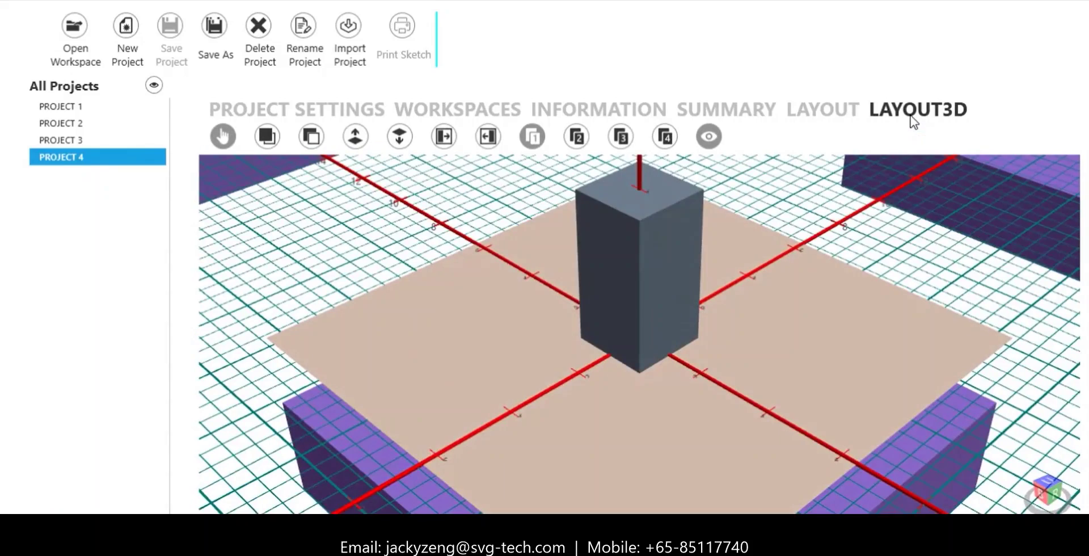
- Zoom out on the 3D footing model and check the preset side and top views
{"action": "scroll", "coordinate": [787, 413], "scroll_direction": "down", "scroll_amount": 2}
{"action": "scroll", "coordinate": [781, 413], "scroll_direction": "down", "scroll_amount": 3}
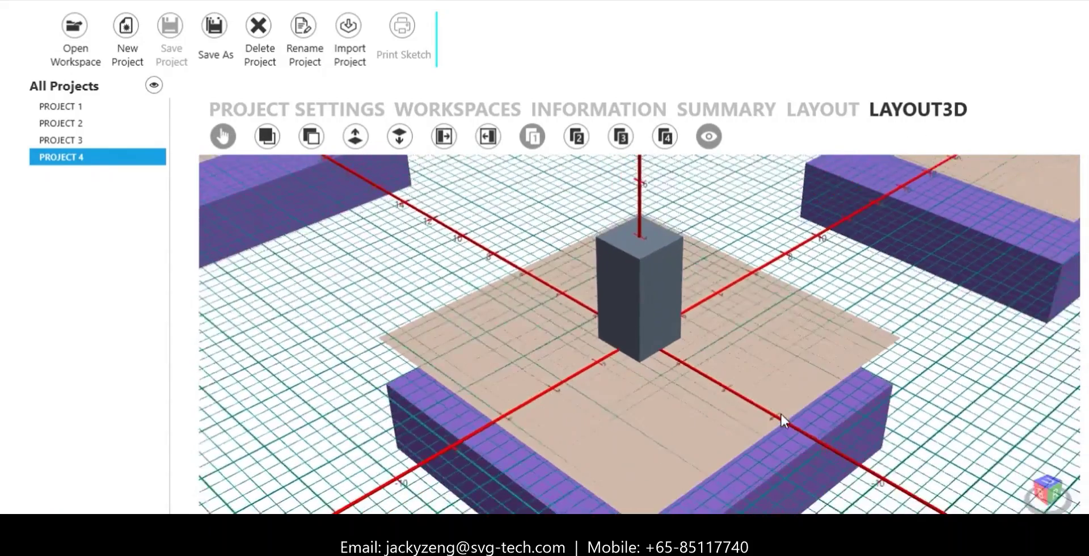
{"action": "scroll", "coordinate": [781, 413], "scroll_direction": "down", "scroll_amount": 5}
{"action": "scroll", "coordinate": [779, 414], "scroll_direction": "down", "scroll_amount": 2}
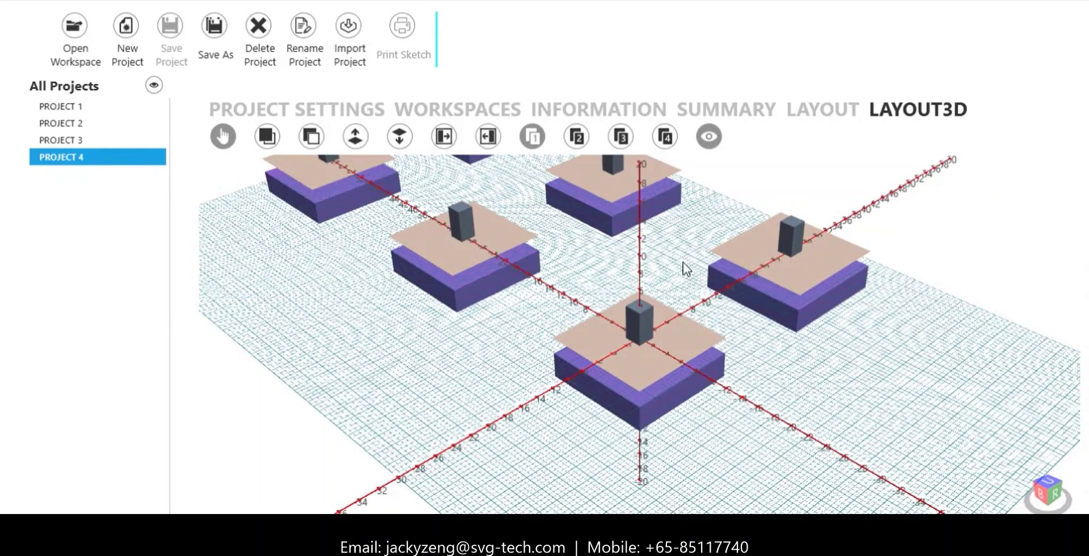
{"action": "left_click", "coordinate": [576, 137]}
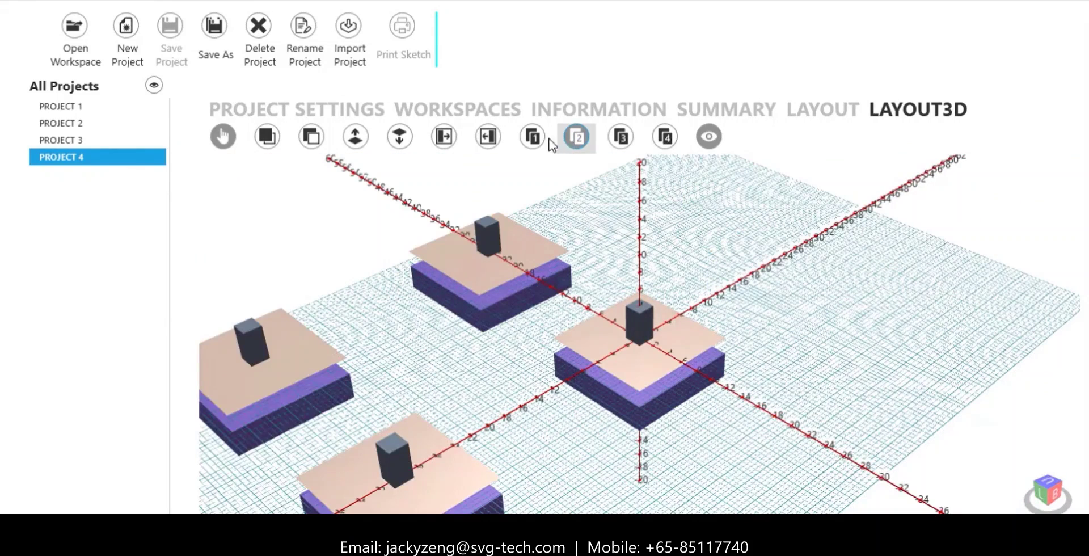
{"action": "left_click", "coordinate": [491, 141]}
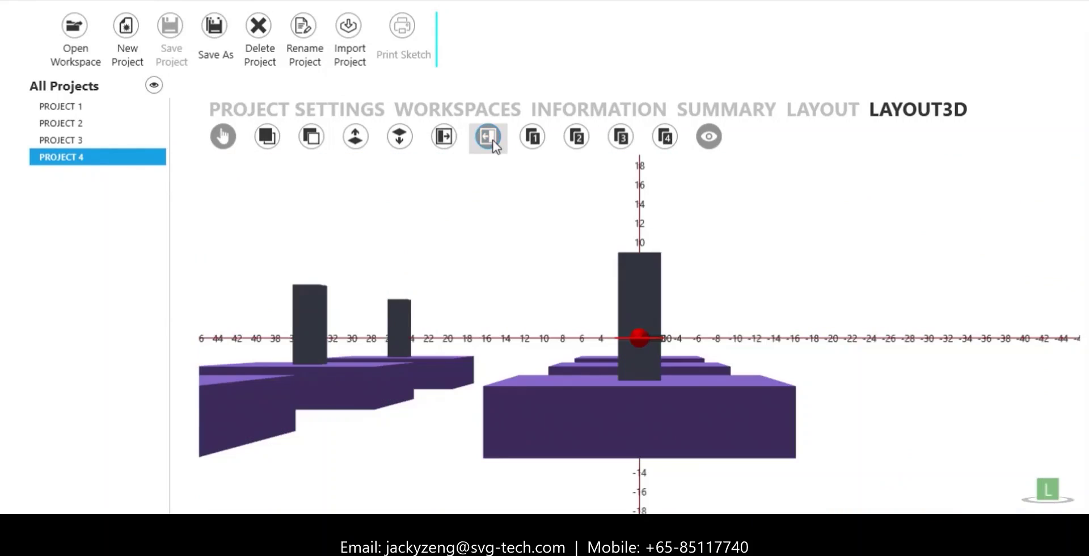
{"action": "left_click", "coordinate": [363, 136]}
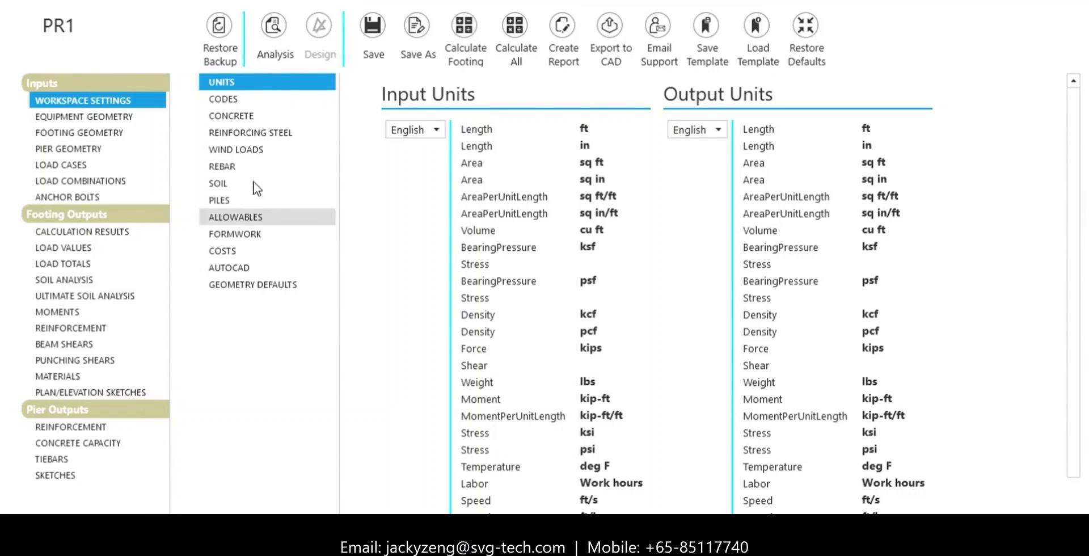
- Step through PR1's codes, concrete, reinforcing steel, wind loads, allowables and geometry defaults, then its units
{"action": "left_click", "coordinate": [291, 105]}
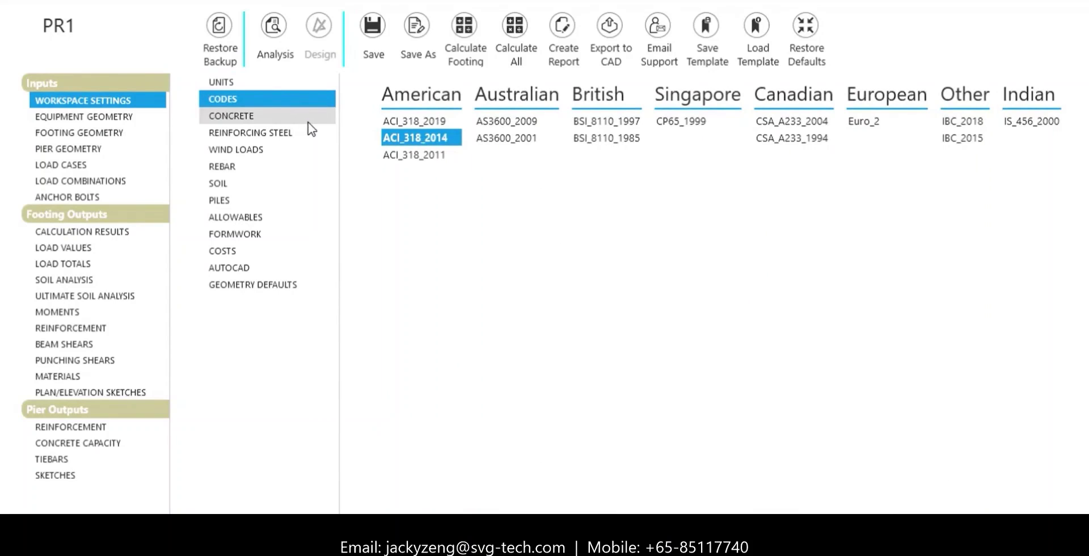
{"action": "left_click", "coordinate": [308, 119]}
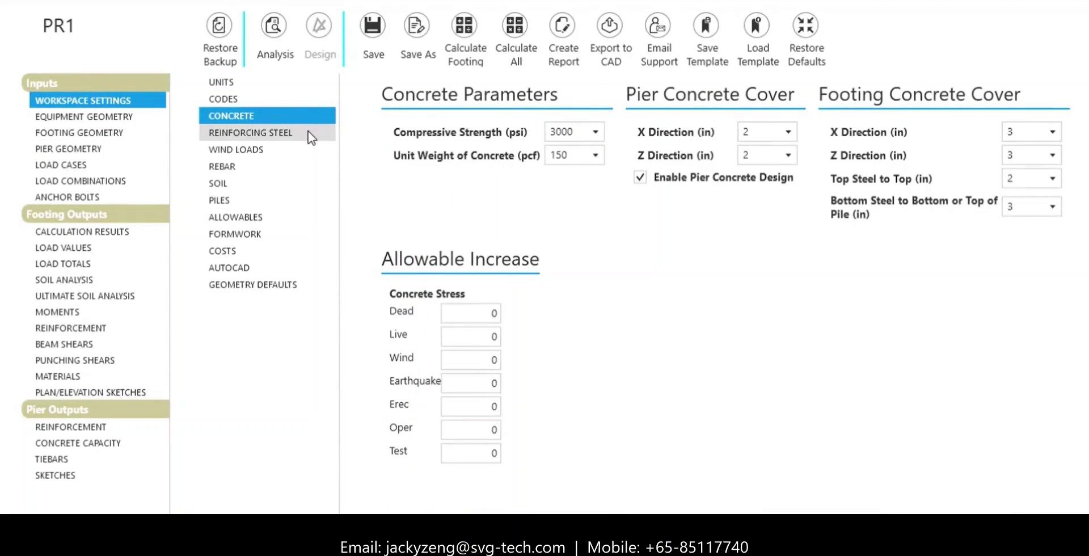
{"action": "left_click", "coordinate": [308, 134]}
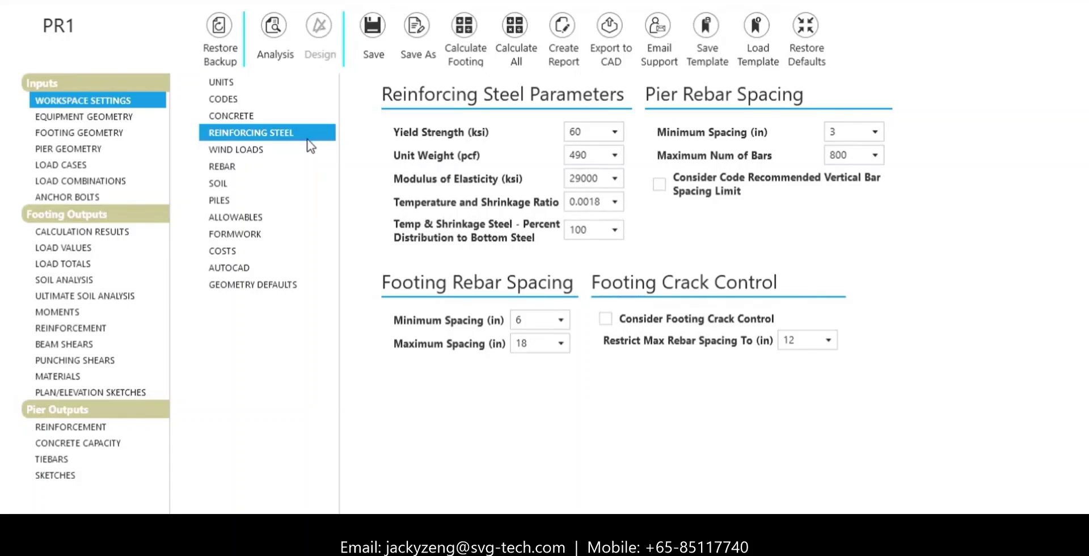
{"action": "left_click", "coordinate": [308, 149]}
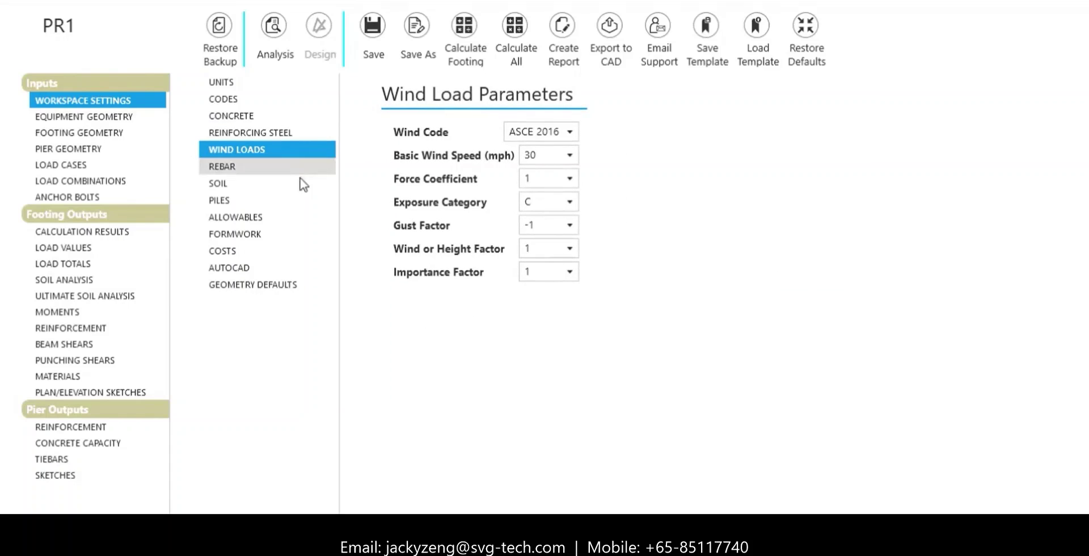
{"action": "left_click", "coordinate": [297, 216]}
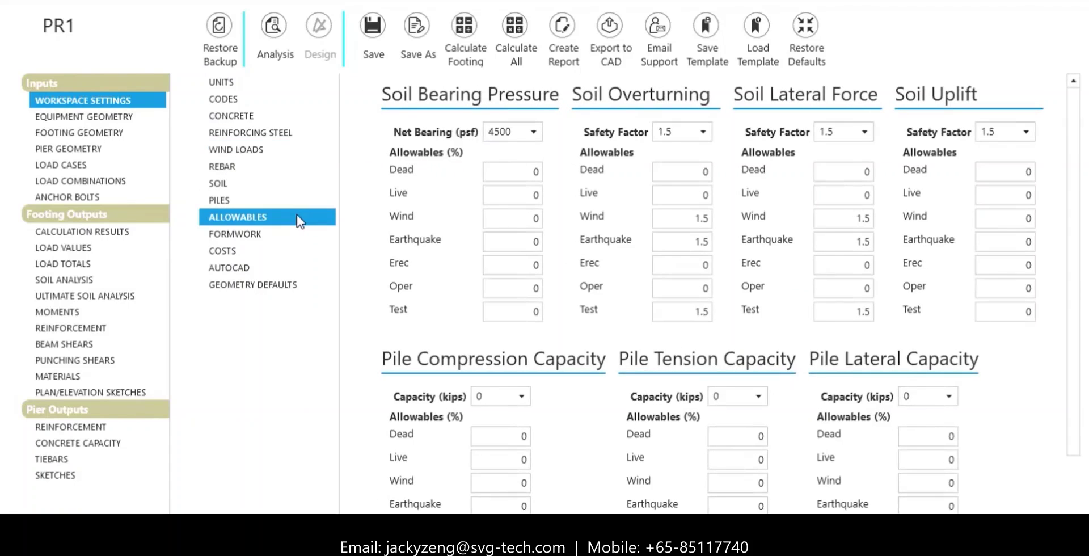
{"action": "left_click", "coordinate": [291, 286]}
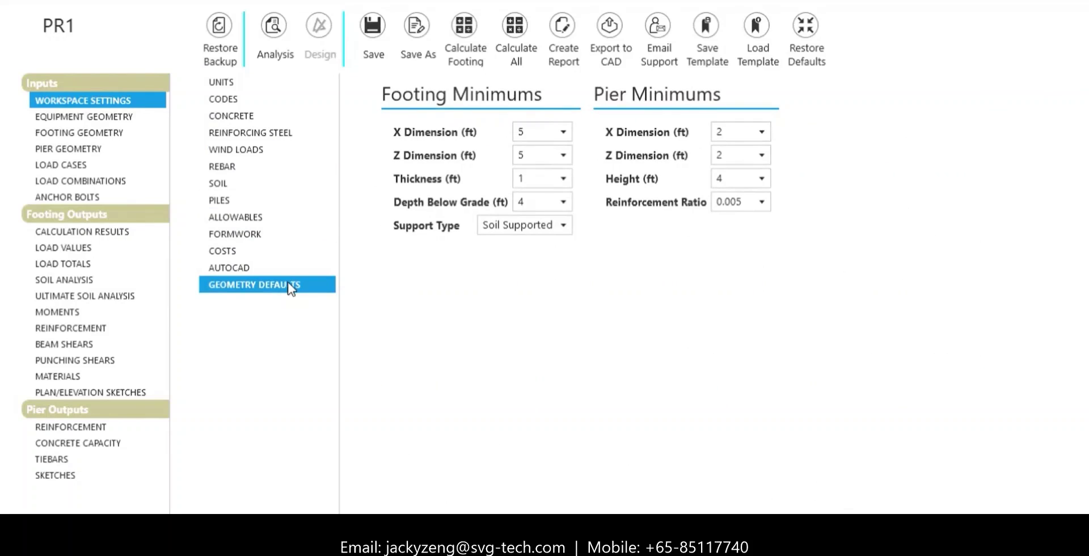
{"action": "left_click", "coordinate": [169, 52]}
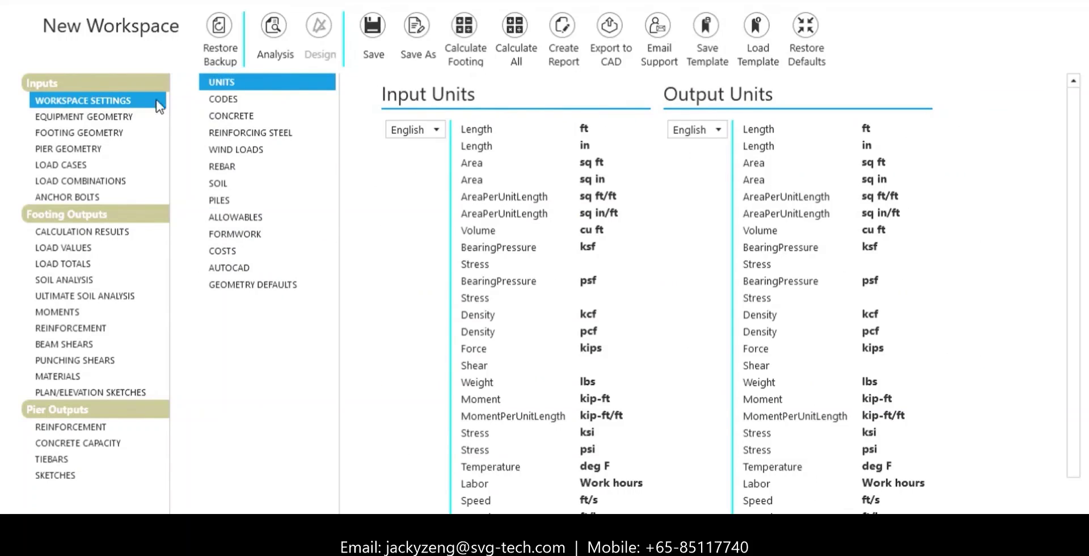
- Look over the New Workspace's equipment geometry and loads, footing geometry and pier geometry
{"action": "left_click", "coordinate": [153, 116]}
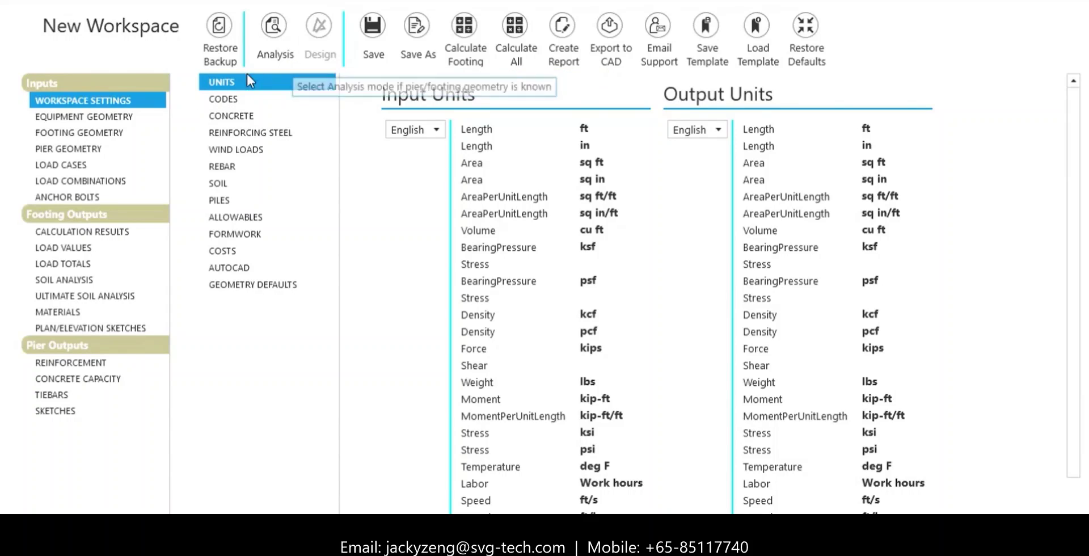
{"action": "left_click", "coordinate": [150, 132]}
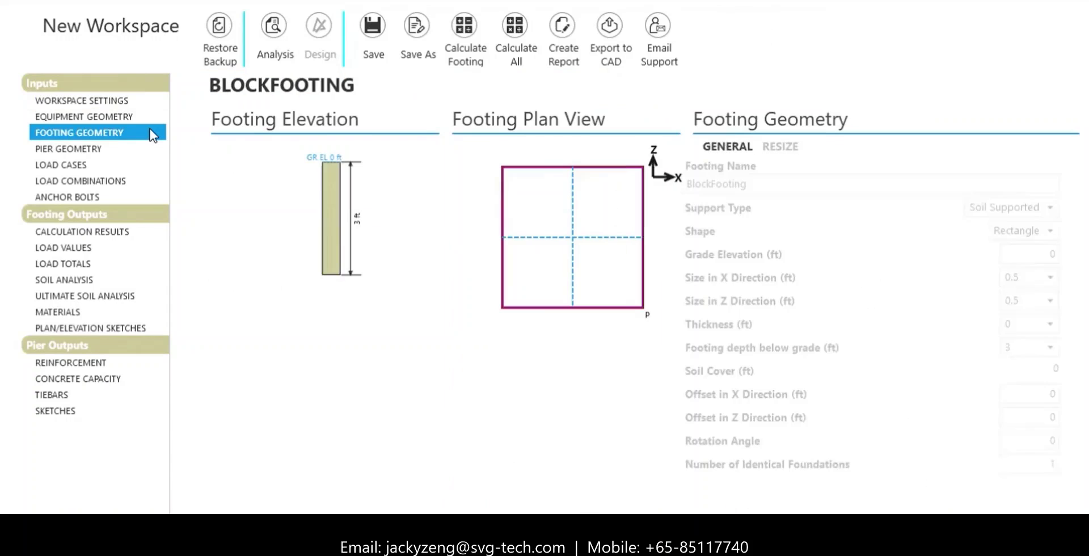
{"action": "left_click", "coordinate": [152, 149]}
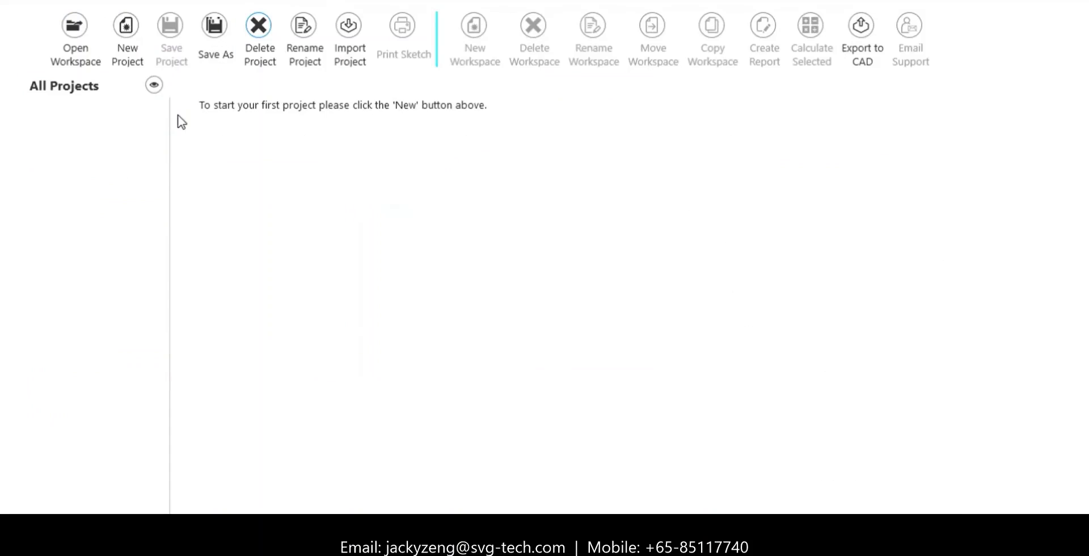
- Create a new project with a default-data Single Mat workspace and view its footing geometry
{"action": "left_click", "coordinate": [128, 51]}
{"action": "left_click", "coordinate": [529, 248]}
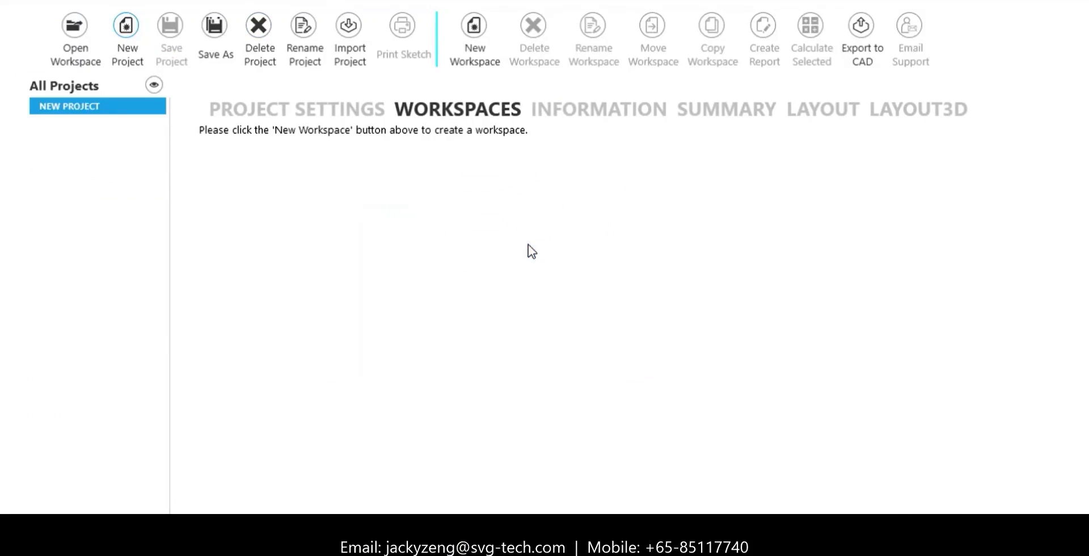
{"action": "left_click", "coordinate": [485, 59]}
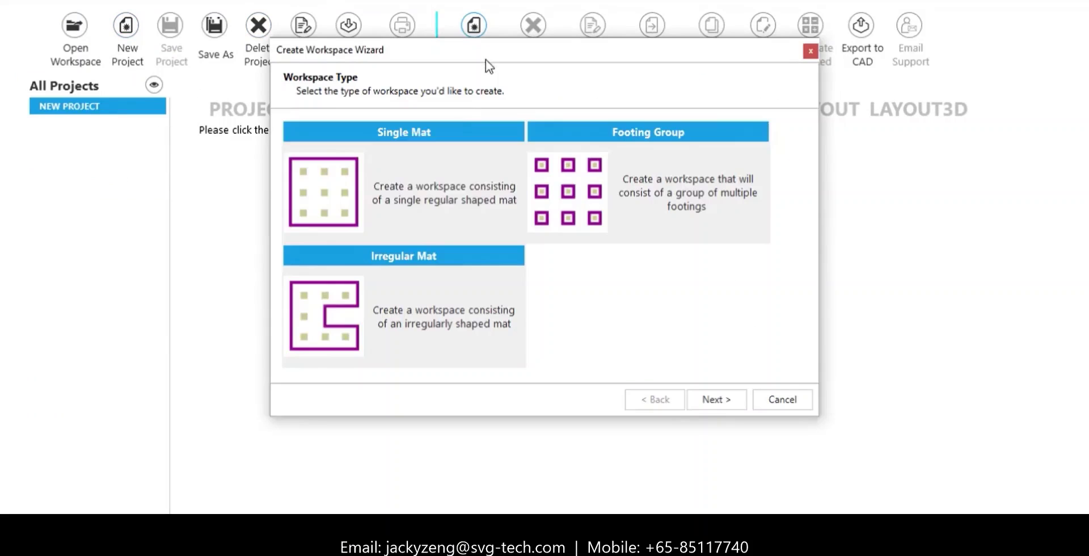
{"action": "left_click", "coordinate": [718, 399]}
{"action": "left_click", "coordinate": [497, 211]}
{"action": "left_click", "coordinate": [718, 399]}
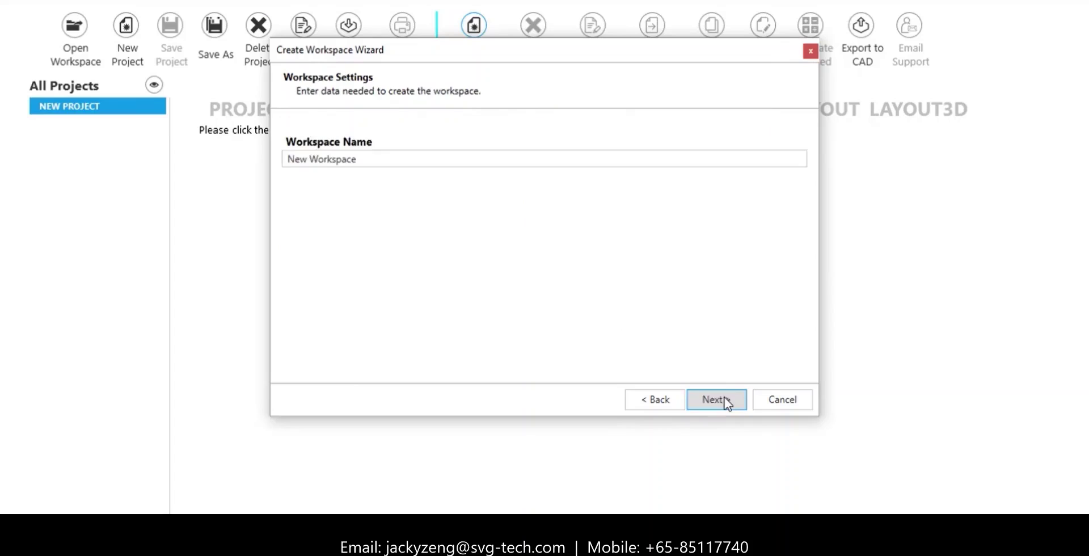
{"action": "left_click", "coordinate": [721, 399]}
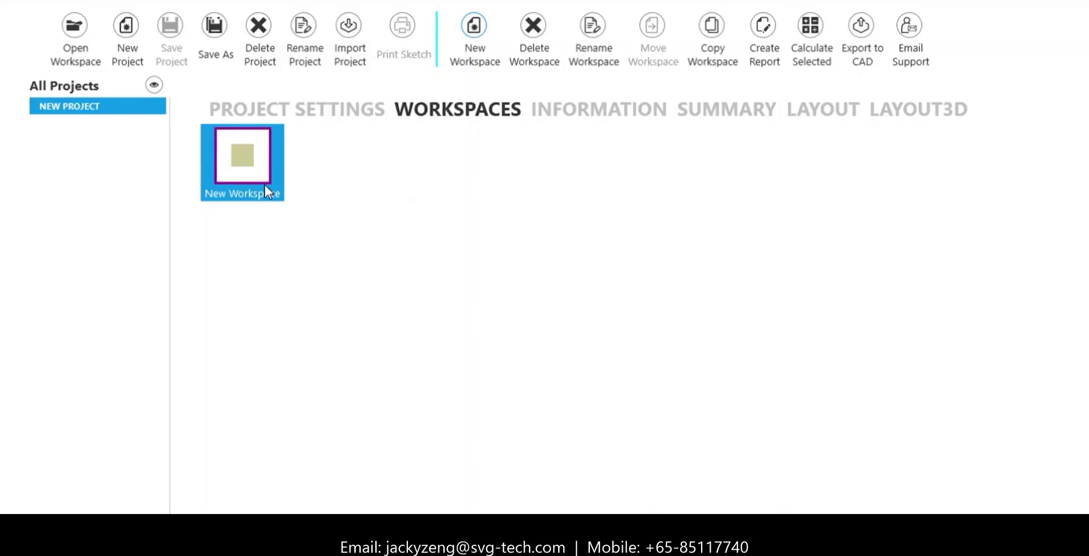
{"action": "double_click", "coordinate": [264, 184]}
{"action": "left_click", "coordinate": [145, 117]}
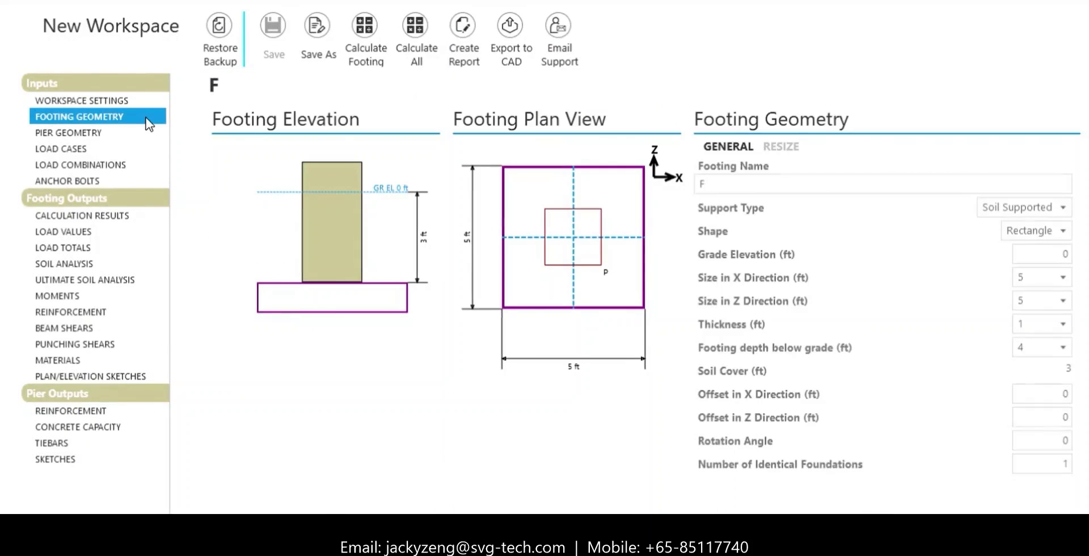
- Name the footing 'Footing 1', keeping it soil supported and rectangular
{"action": "left_click", "coordinate": [714, 186]}
{"action": "type", "text": "ooting"}
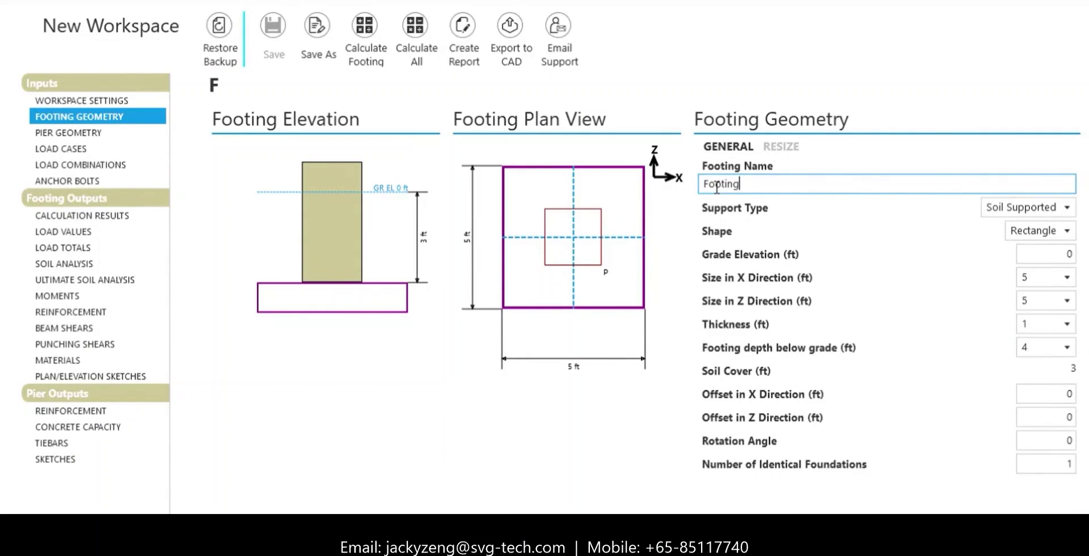
{"action": "type", "text": " 1"}
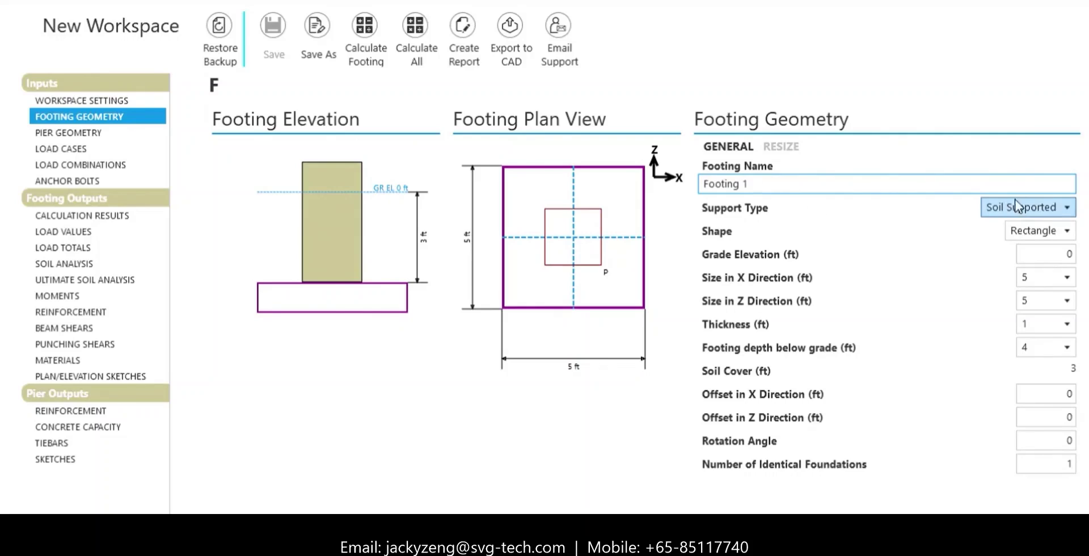
{"action": "left_click", "coordinate": [1069, 208]}
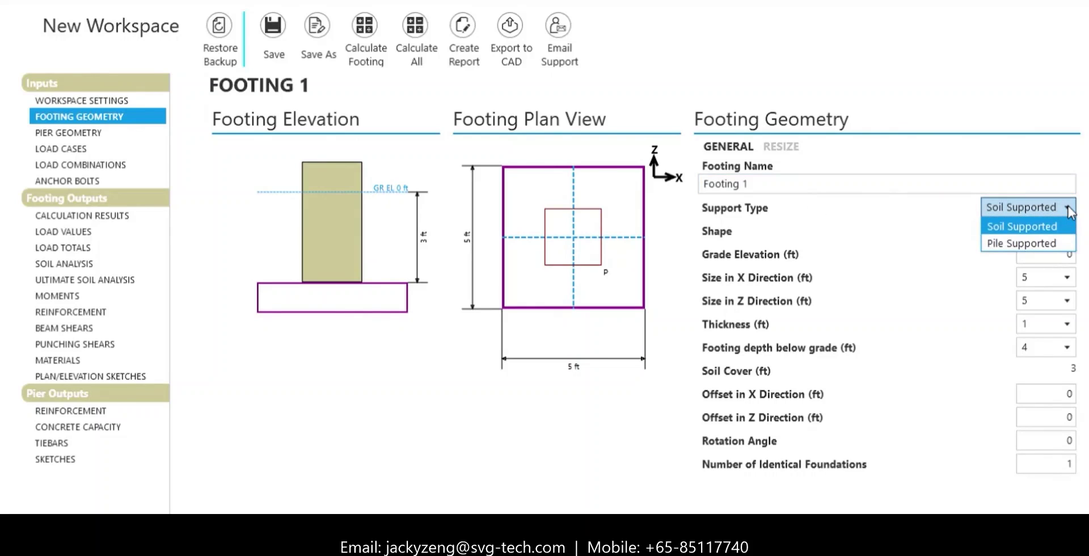
{"action": "left_click", "coordinate": [1070, 211]}
{"action": "left_click", "coordinate": [1068, 231]}
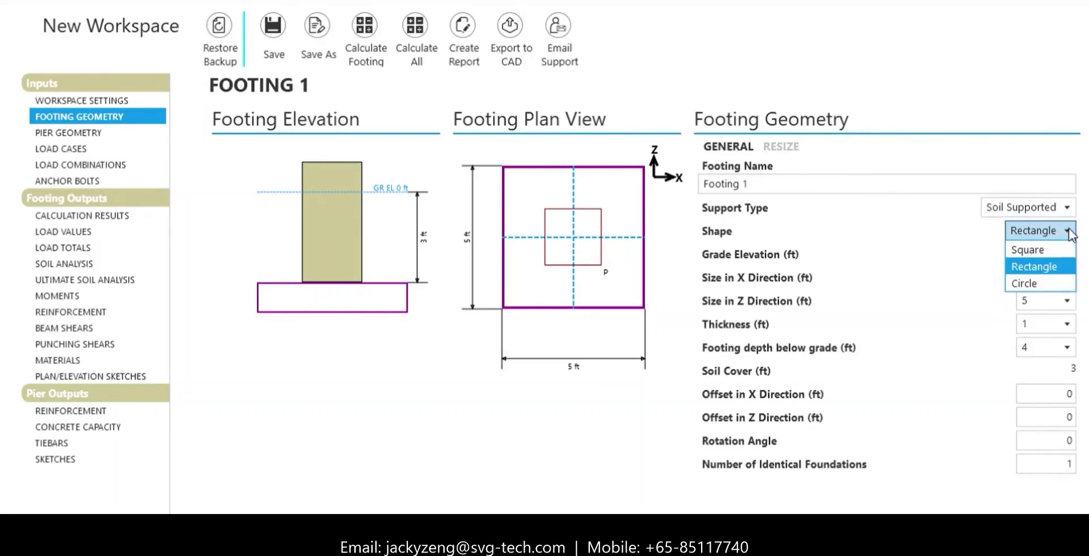
{"action": "left_click", "coordinate": [1070, 233]}
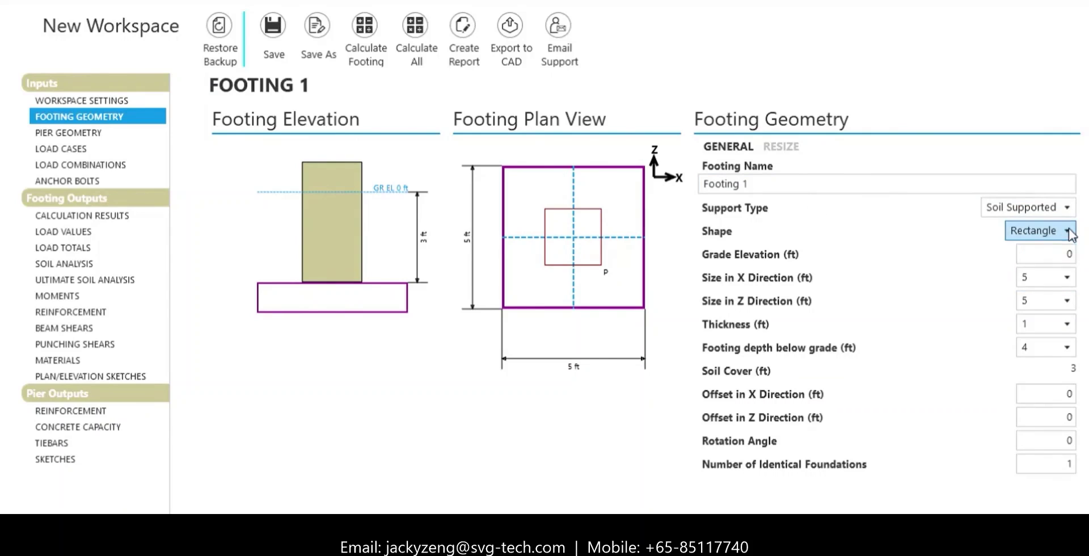
- Enter grade elevation 5, size 60 × 60 ft, thickness 2 ft, depth 5 ft and offsets 10 ft
{"action": "left_click", "coordinate": [1067, 255]}
{"action": "type", "text": "5"}
{"action": "key", "text": "Tab"}
{"action": "type", "text": "60"}
{"action": "key", "text": "Tab"}
{"action": "type", "text": "60"}
{"action": "key", "text": "Tab"}
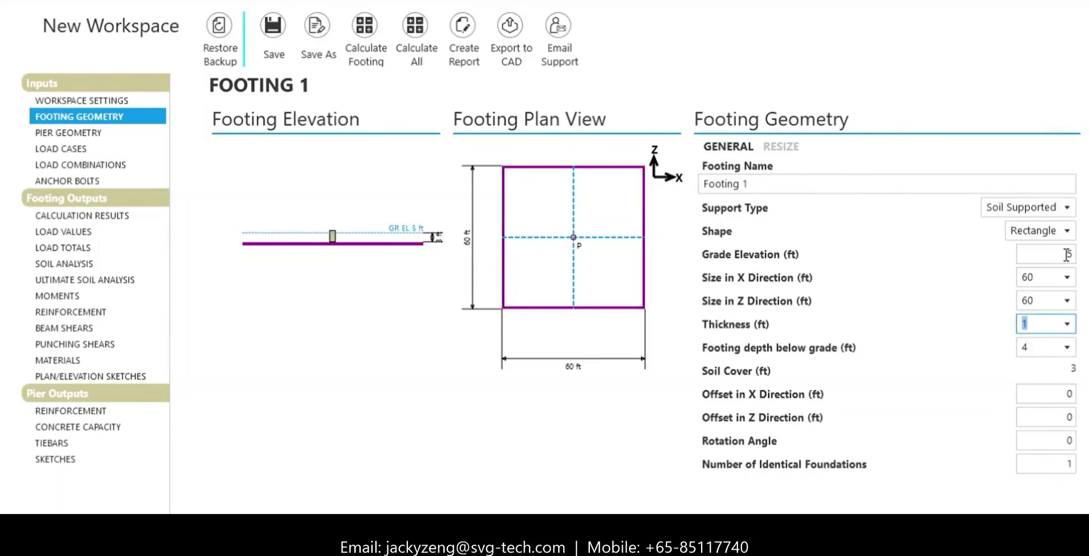
{"action": "type", "text": "2"}
{"action": "key", "text": "Tab"}
{"action": "type", "text": "5"}
{"action": "key", "text": "Tab"}
{"action": "type", "text": "10"}
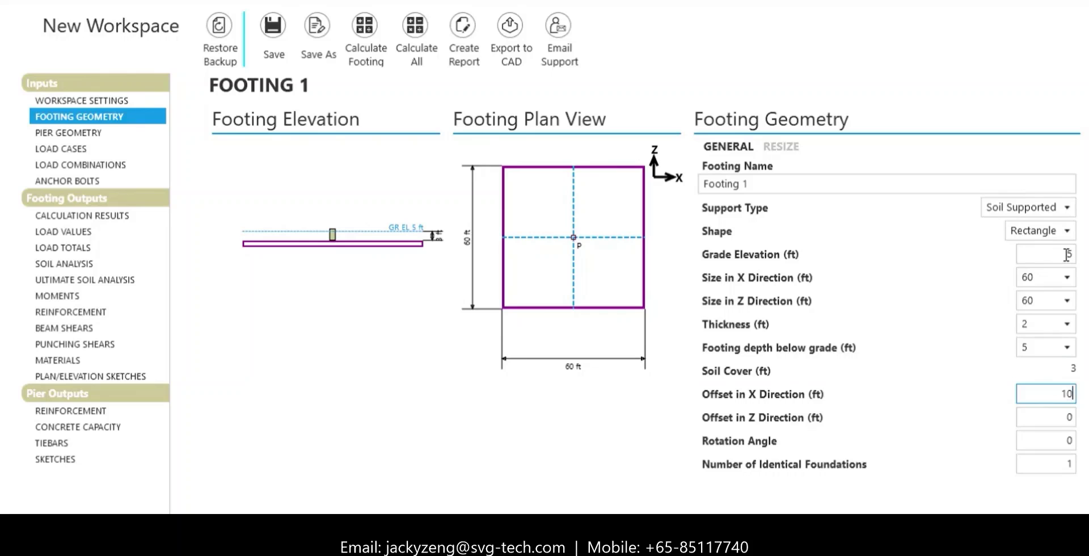
{"action": "key", "text": "Tab"}
{"action": "type", "text": "10"}
{"action": "key", "text": "Tab"}
{"action": "key", "text": "Tab"}
{"action": "key", "text": "Tab"}
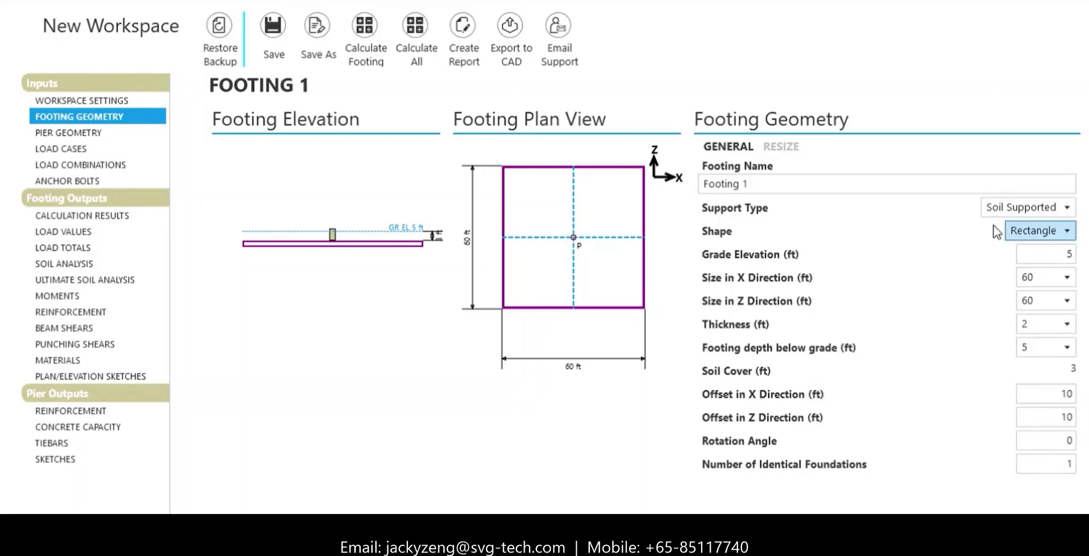
- Rename the pier to 'Pier 1', keeping the point load type
{"action": "left_click", "coordinate": [151, 133]}
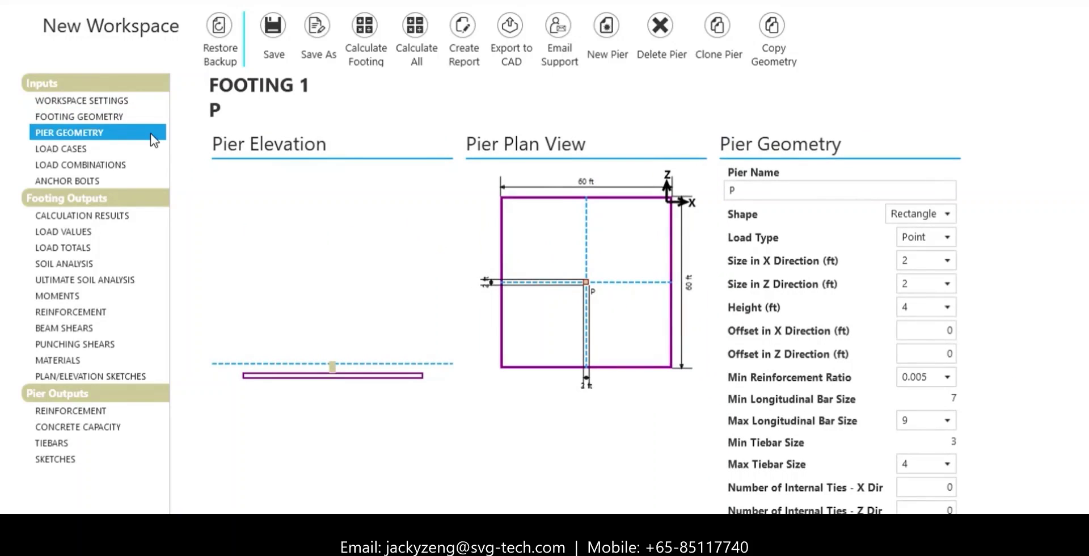
{"action": "left_click", "coordinate": [752, 191]}
{"action": "type", "text": "ier "}
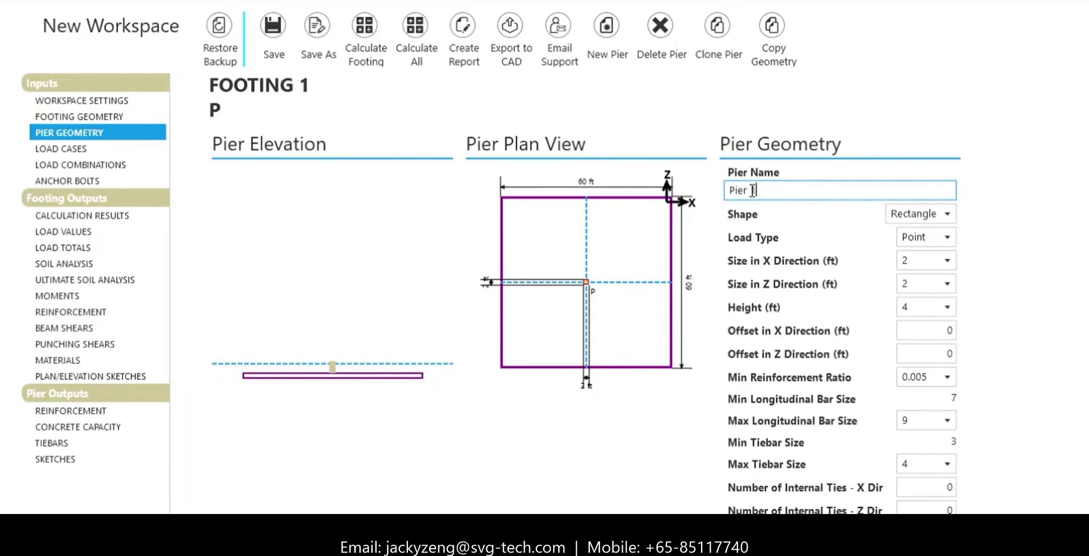
{"action": "type", "text": "1"}
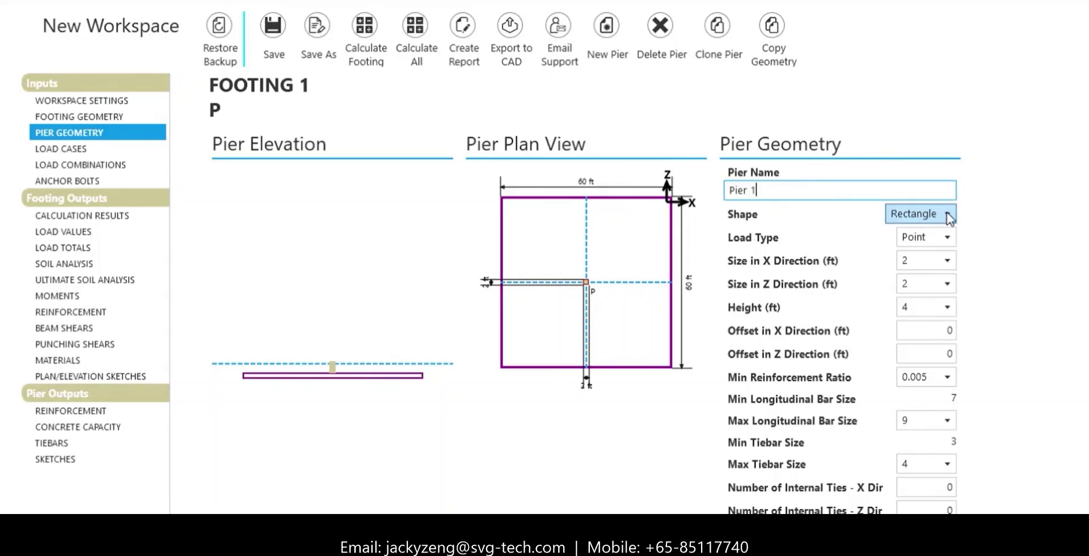
{"action": "left_click", "coordinate": [949, 236]}
{"action": "left_click", "coordinate": [935, 256]}
- Size Pier 1 at 3 × 3 ft with a 2 ft height
{"action": "type", "text": "3"}
{"action": "key", "text": "Tab"}
{"action": "type", "text": "3"}
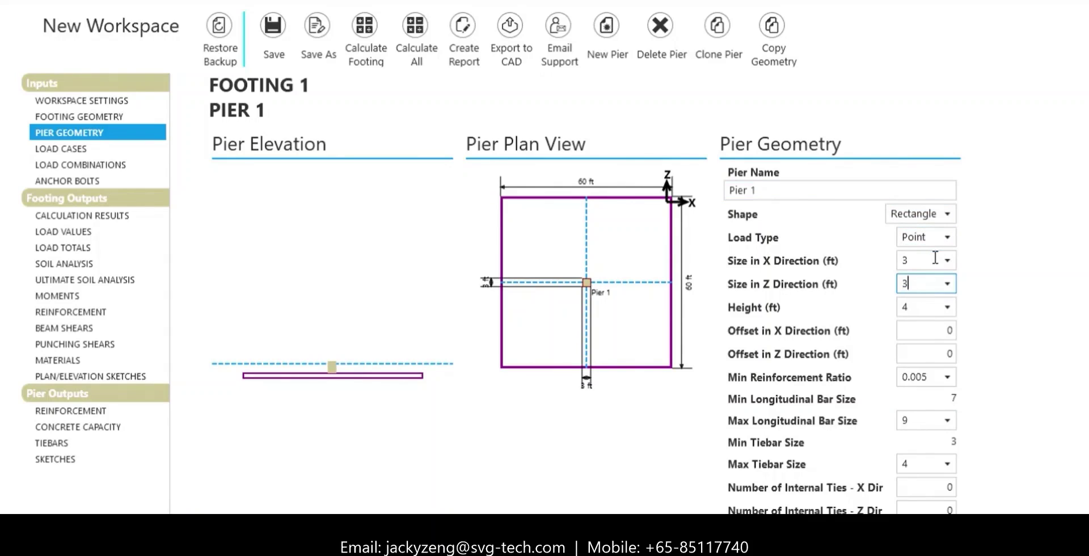
{"action": "key", "text": "Tab"}
{"action": "type", "text": "2"}
{"action": "key", "text": "Tab"}
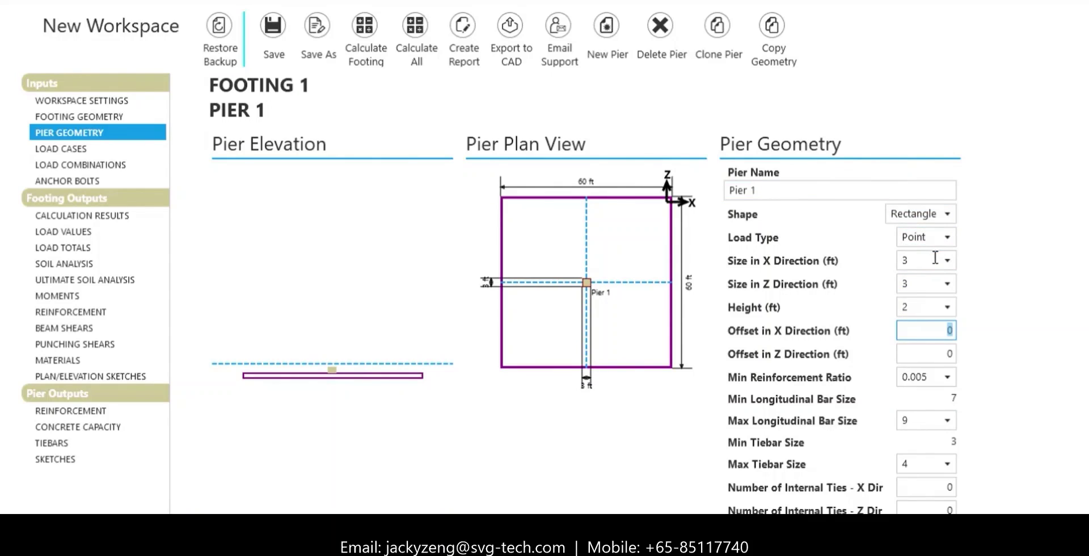
- Clone Pier 1 into a 5 × 5 grid with 10 ft centreline spacing
{"action": "left_click", "coordinate": [719, 50]}
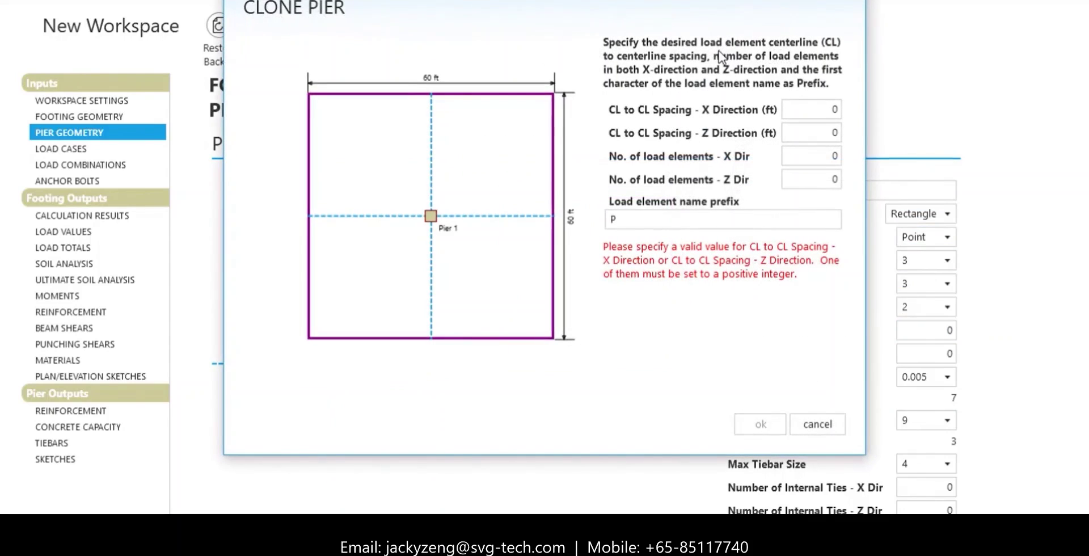
{"action": "left_click", "coordinate": [809, 110]}
{"action": "type", "text": "10"}
{"action": "key", "text": "Tab"}
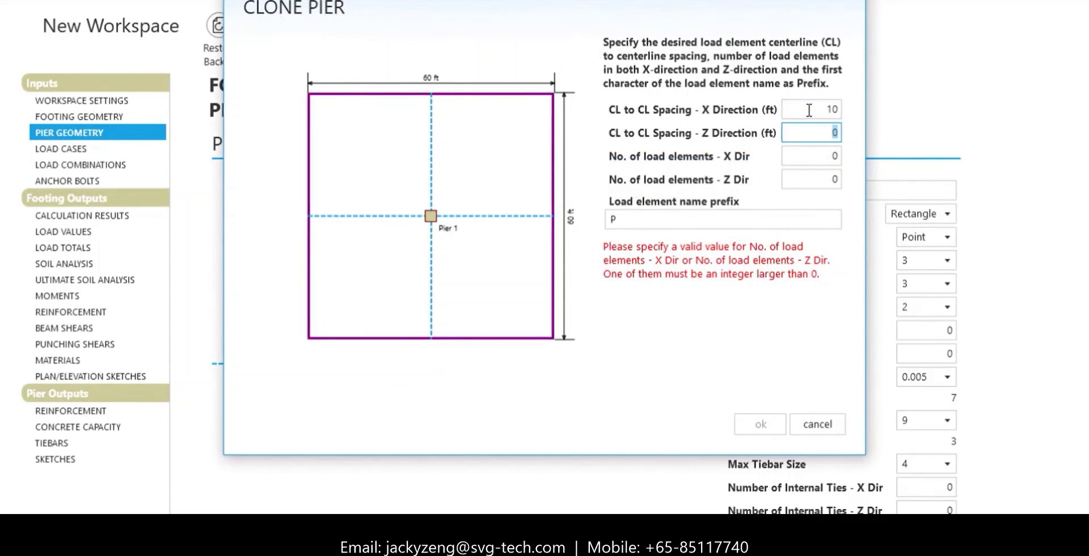
{"action": "type", "text": "10"}
{"action": "key", "text": "Tab"}
{"action": "type", "text": "5"}
{"action": "key", "text": "Tab"}
{"action": "type", "text": "5"}
{"action": "key", "text": "Tab"}
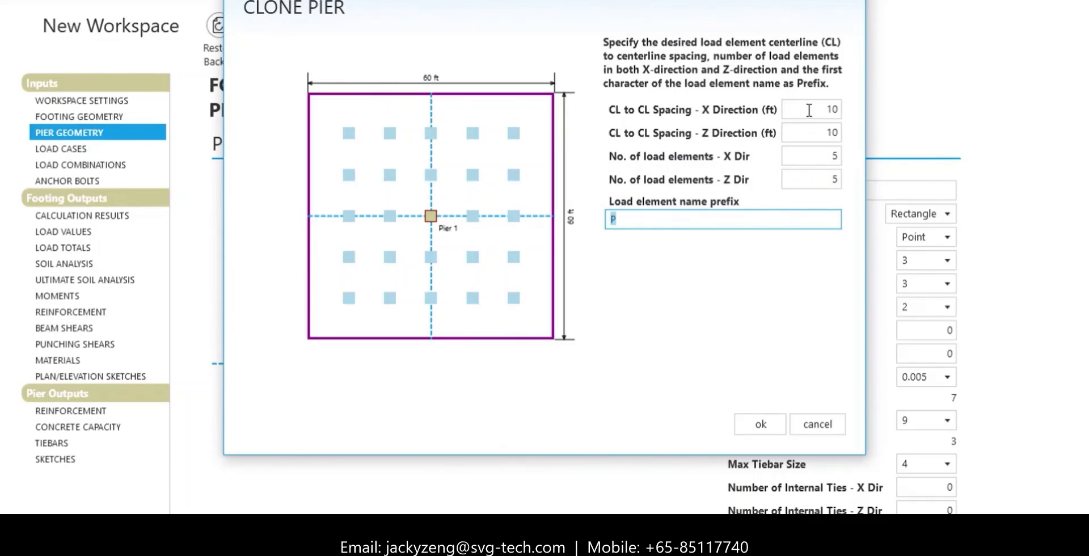
{"action": "left_click", "coordinate": [760, 423]}
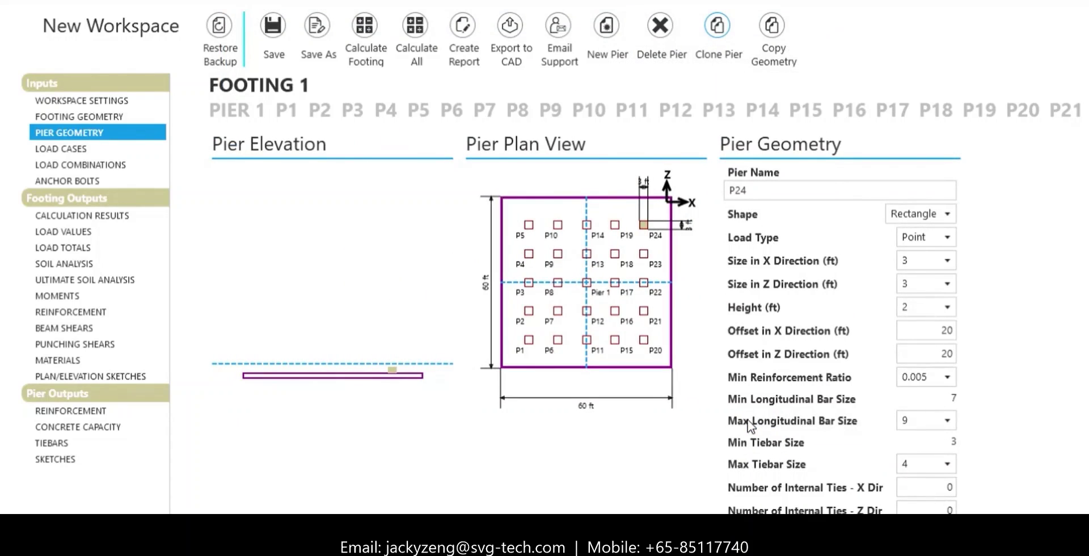
- Inspect the cloned piers P1, P7 and P14
{"action": "left_click", "coordinate": [286, 112]}
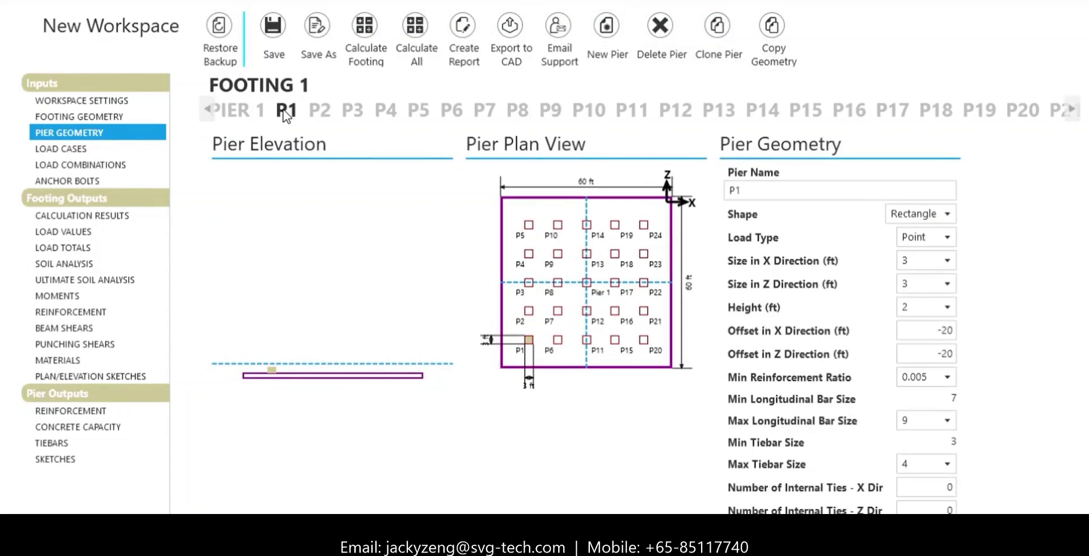
{"action": "left_click", "coordinate": [493, 115]}
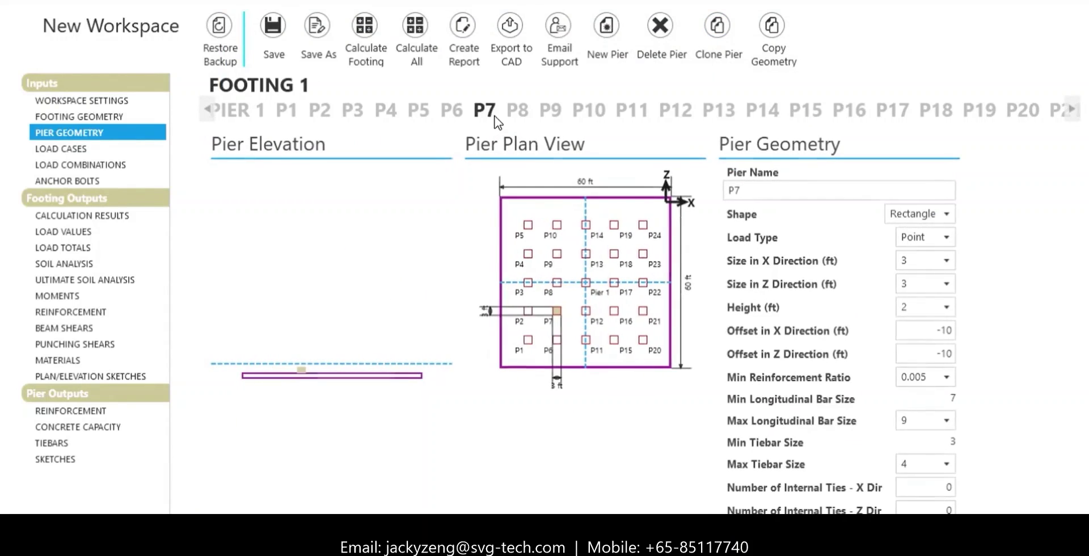
{"action": "left_click", "coordinate": [762, 117]}
- Rename the first load case to 'Test' and enter loads 50, 120, 1200, 200 and 500
{"action": "left_click", "coordinate": [85, 149]}
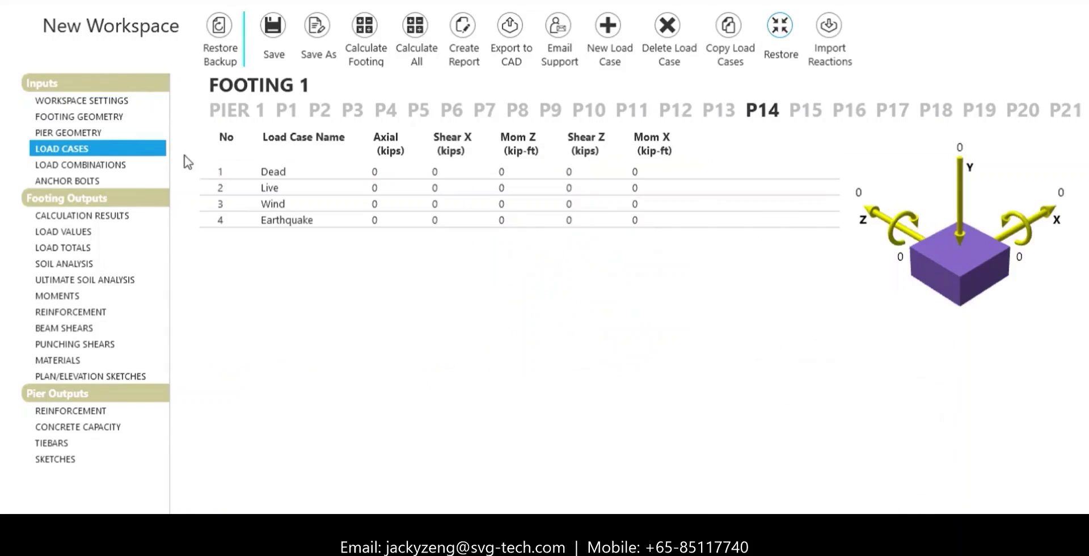
{"action": "left_click", "coordinate": [272, 177]}
{"action": "type", "text": "Test"}
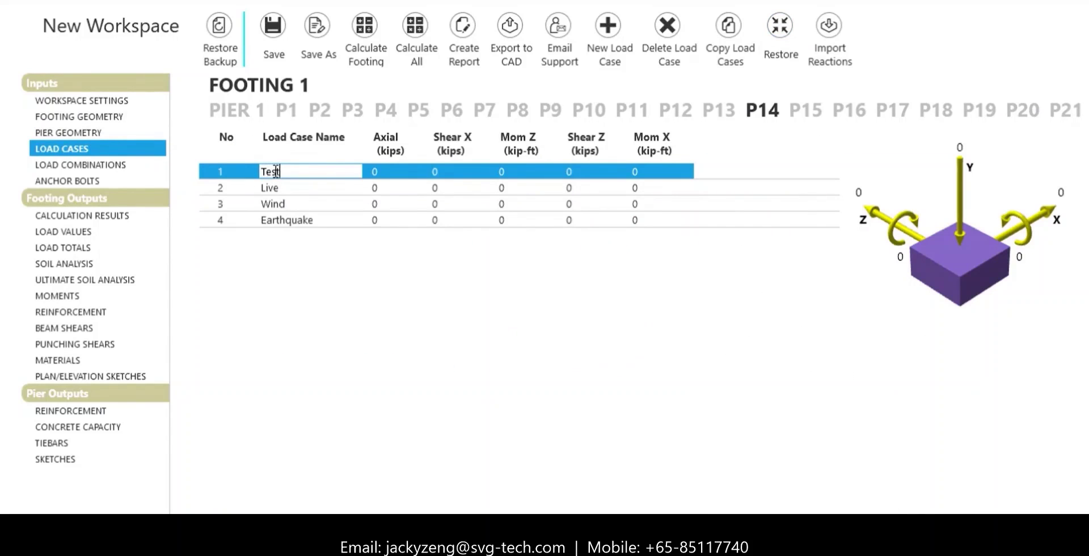
{"action": "key", "text": "Tab"}
{"action": "type", "text": "50"}
{"action": "key", "text": "Tab"}
{"action": "type", "text": "120"}
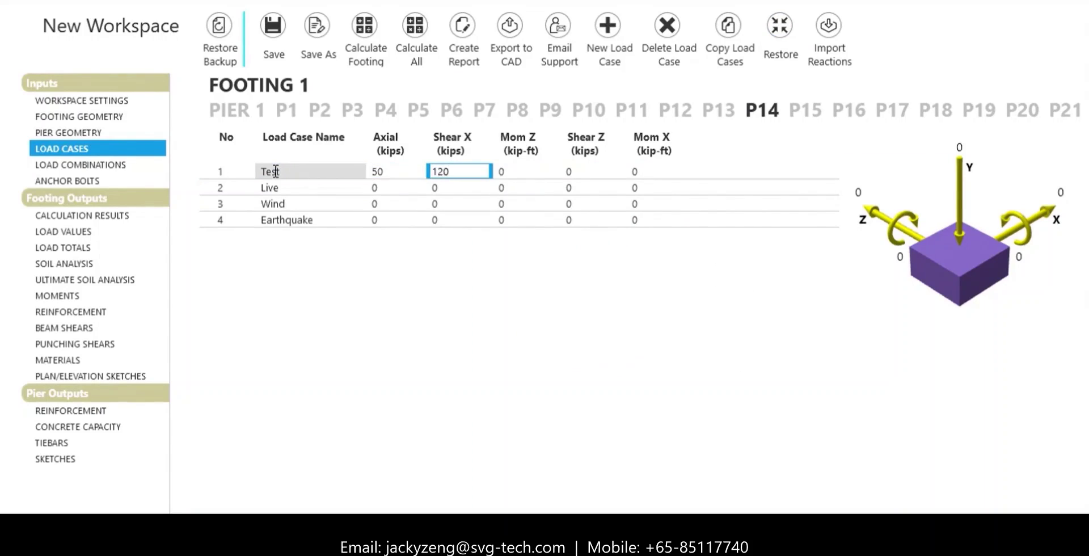
{"action": "key", "text": "Tab"}
{"action": "type", "text": "1200"}
{"action": "key", "text": "Tab"}
{"action": "type", "text": "200"}
{"action": "key", "text": "Tab"}
{"action": "type", "text": "500"}
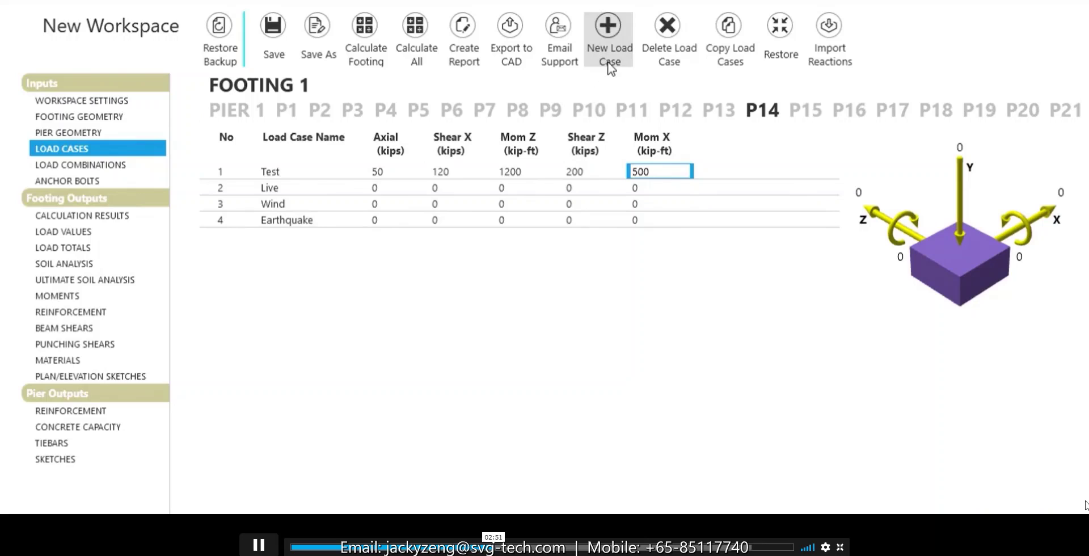
- Add a new load case and delete the Test load case
{"action": "left_click", "coordinate": [608, 64]}
{"action": "left_click", "coordinate": [268, 171]}
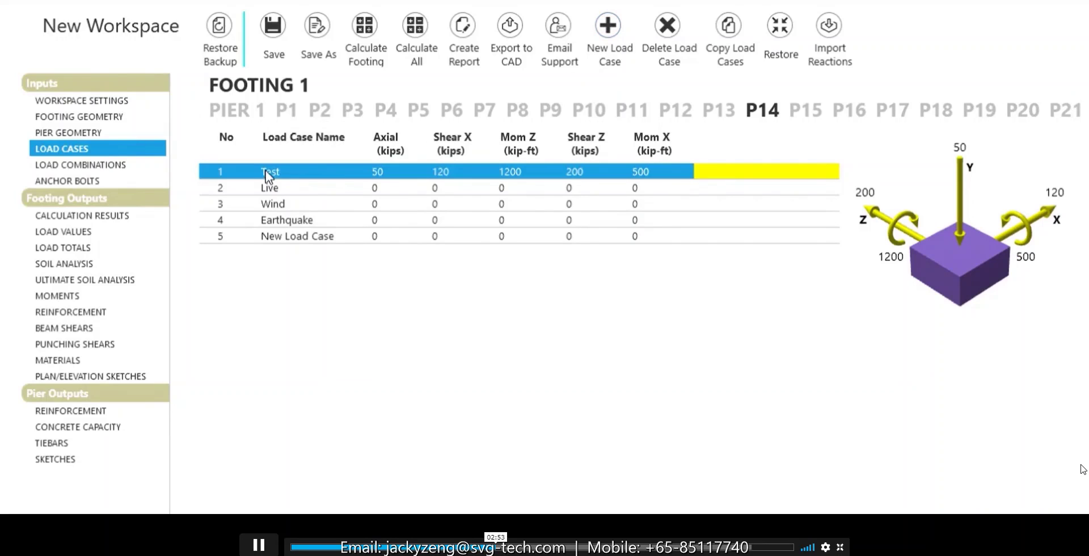
{"action": "left_click", "coordinate": [669, 57]}
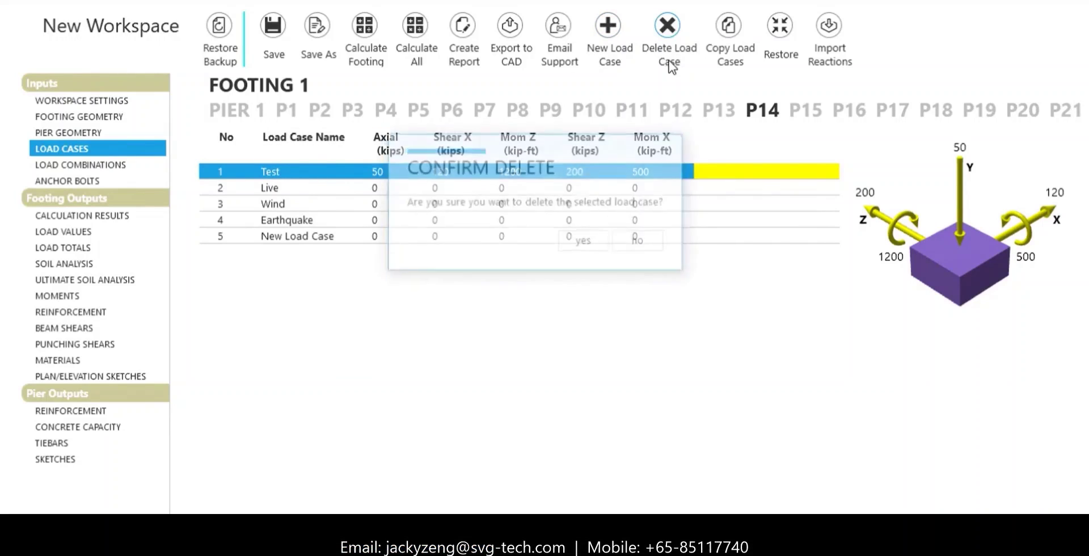
{"action": "left_click", "coordinate": [602, 242]}
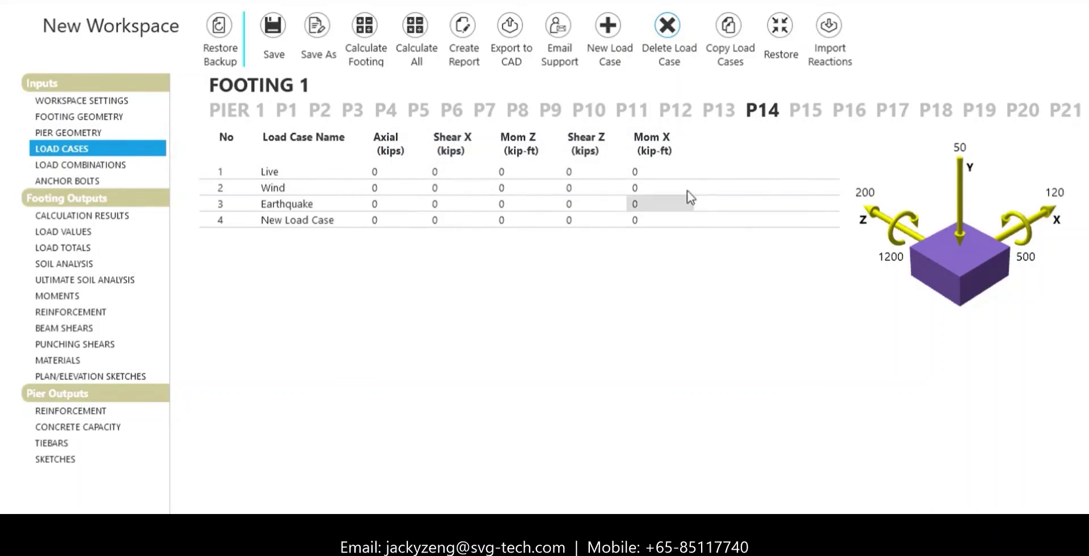
- Import Staad reactions from 'Support reactions - Fire Station' and view the resulting load combinations
{"action": "left_click", "coordinate": [848, 55]}
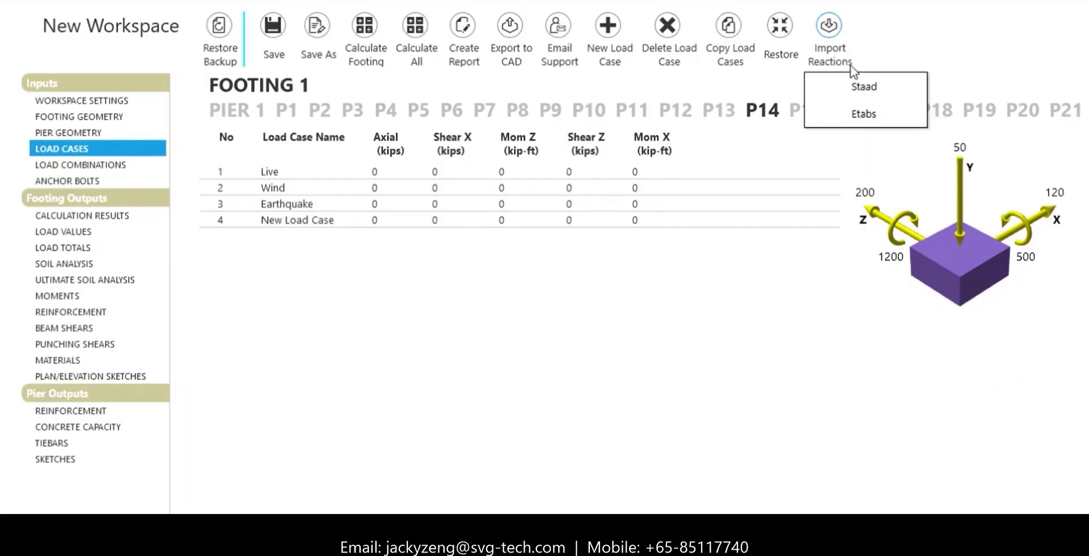
{"action": "left_click", "coordinate": [850, 83]}
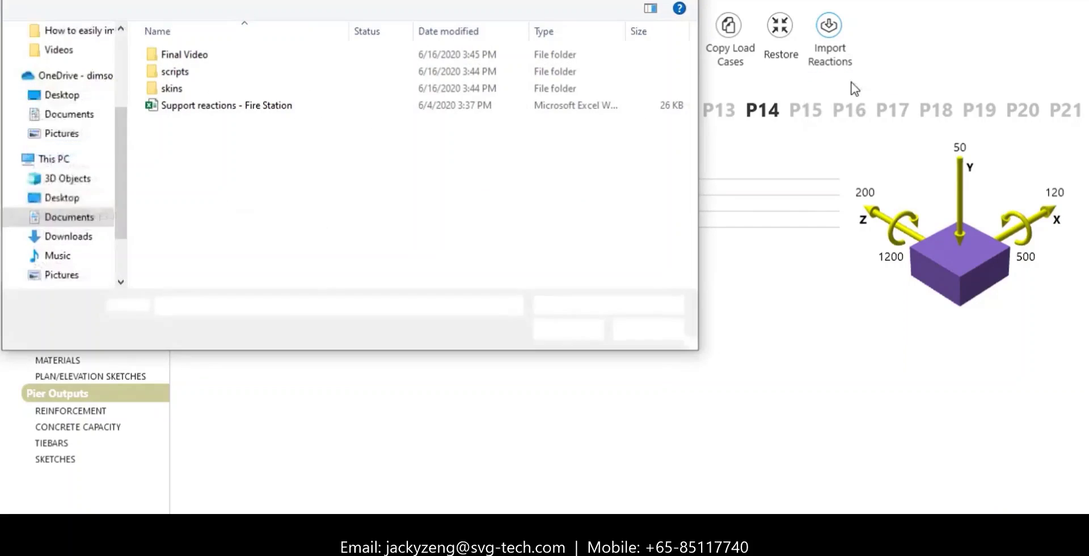
{"action": "left_click", "coordinate": [519, 104]}
{"action": "left_click", "coordinate": [579, 332]}
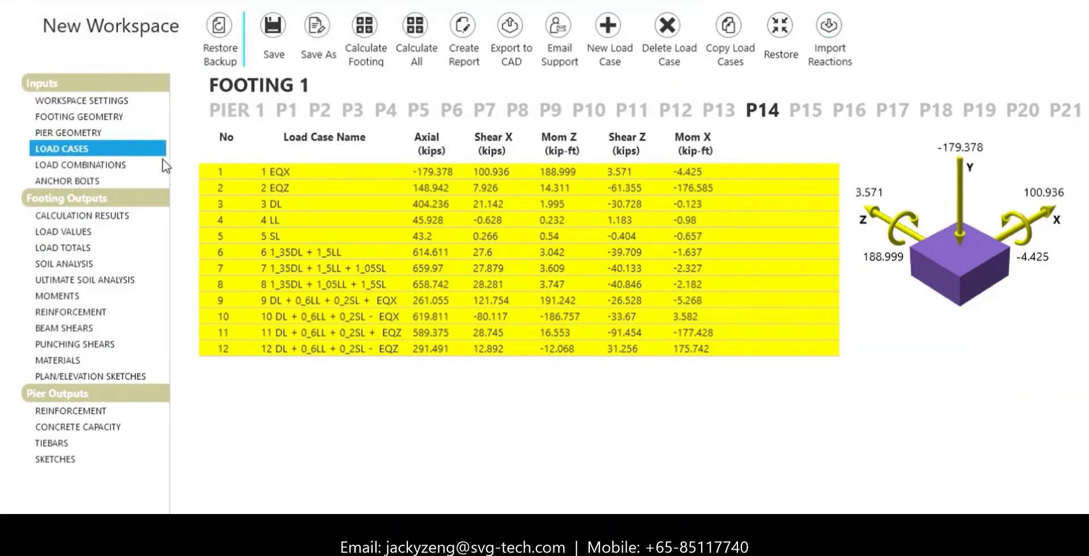
{"action": "left_click", "coordinate": [152, 165]}
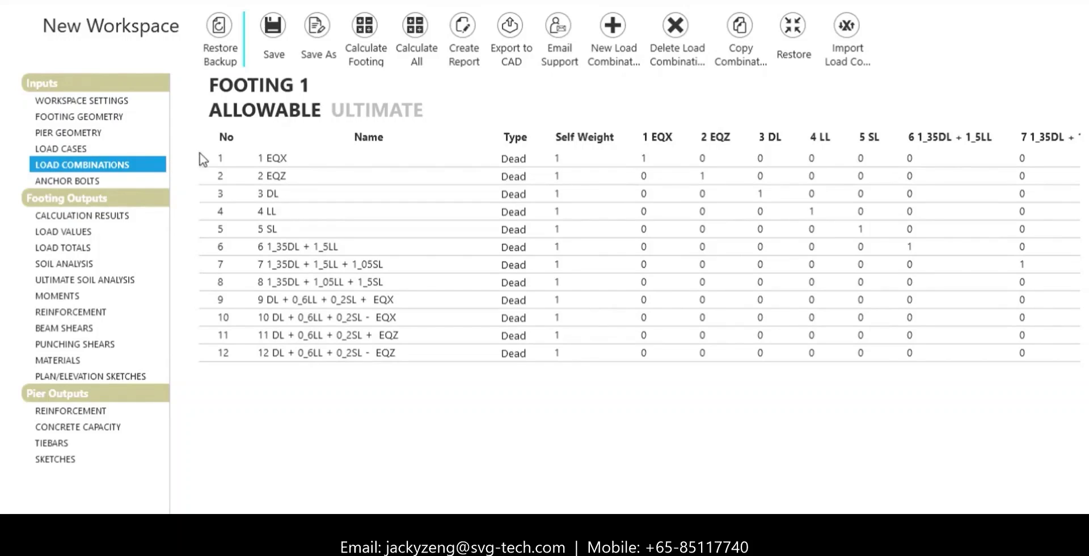
- Switch from the allowable to the ultimate load combinations
{"action": "left_click", "coordinate": [346, 110]}
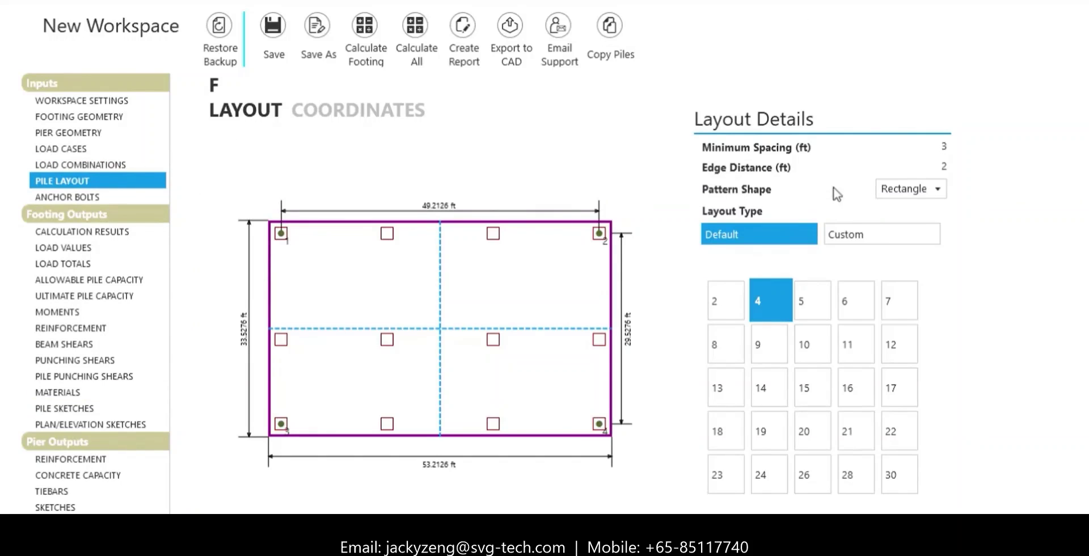
- Try triangular, then rectangular pile patterns with 11 and 20 piles
{"action": "left_click", "coordinate": [936, 191]}
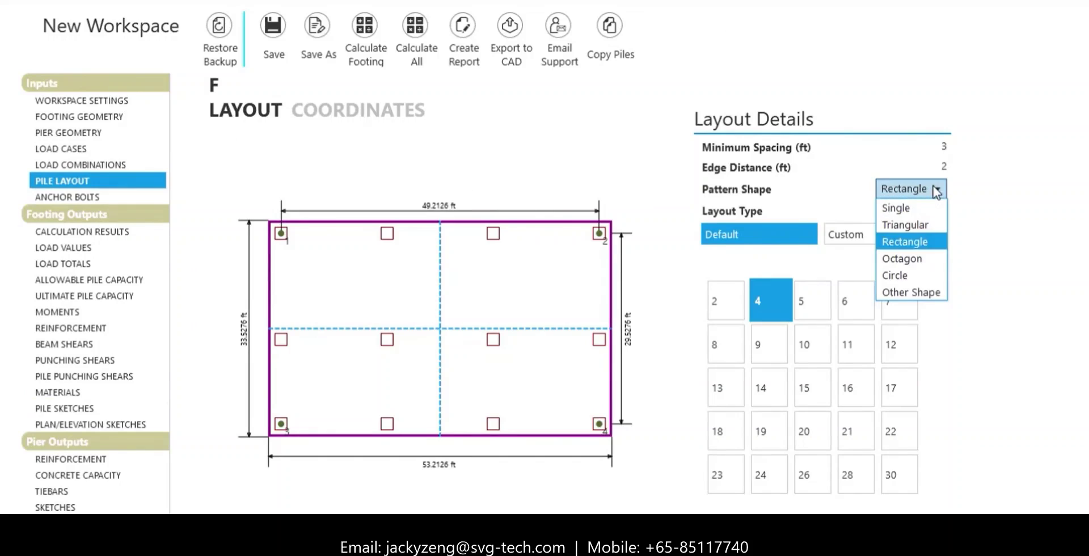
{"action": "left_click", "coordinate": [926, 223]}
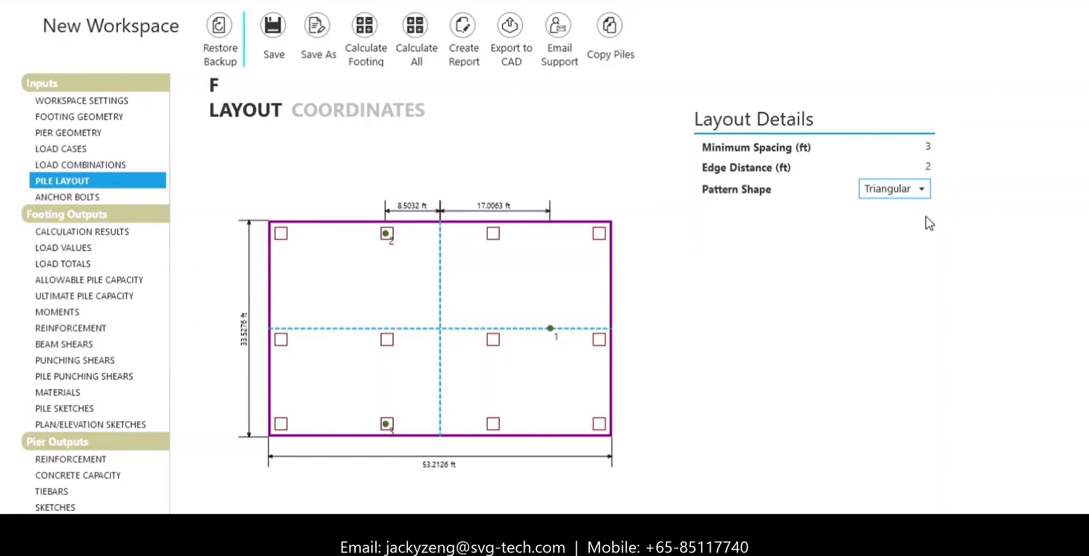
{"action": "left_click", "coordinate": [921, 190]}
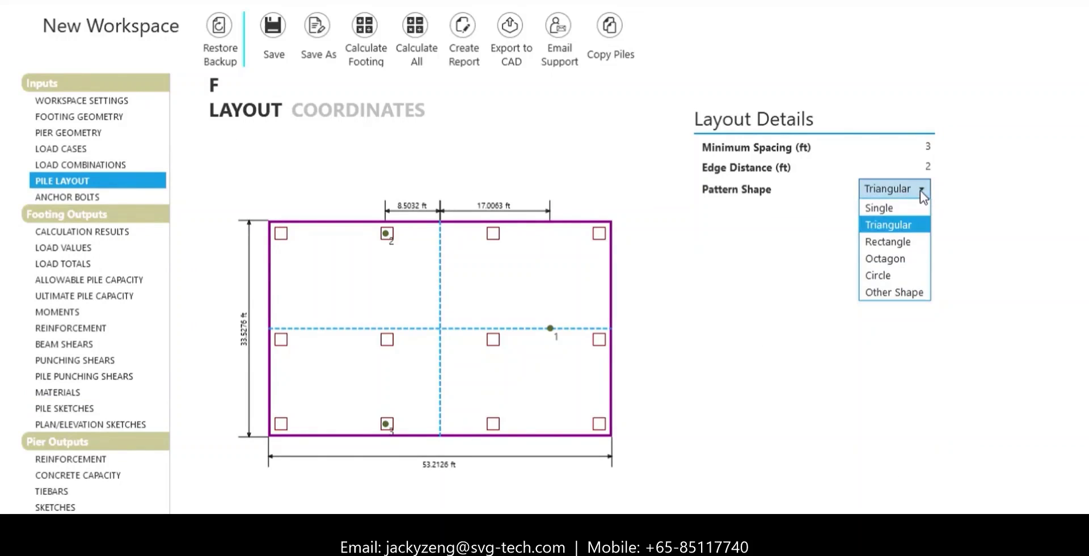
{"action": "left_click", "coordinate": [915, 242]}
{"action": "left_click", "coordinate": [860, 343]}
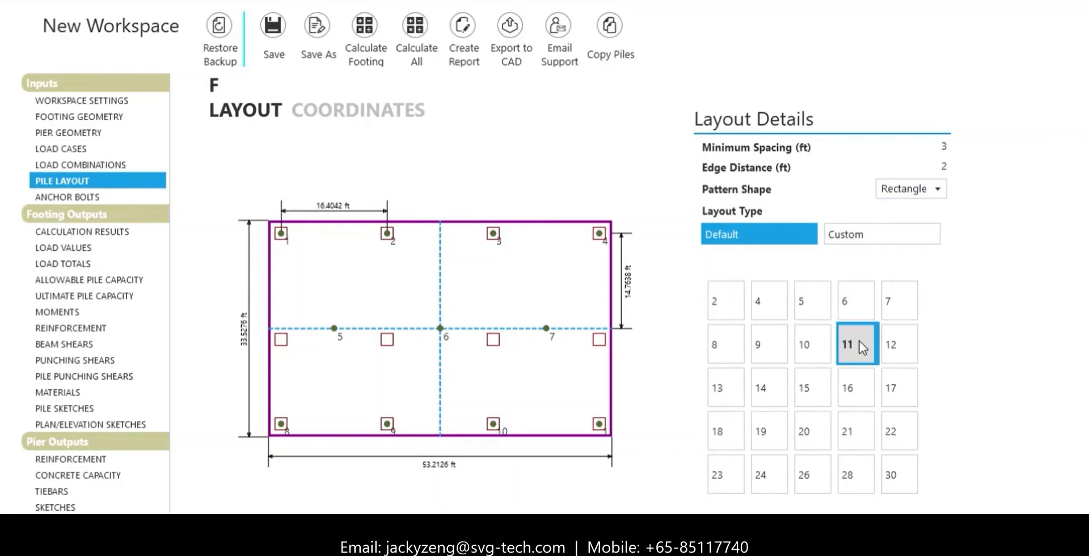
{"action": "left_click", "coordinate": [817, 431]}
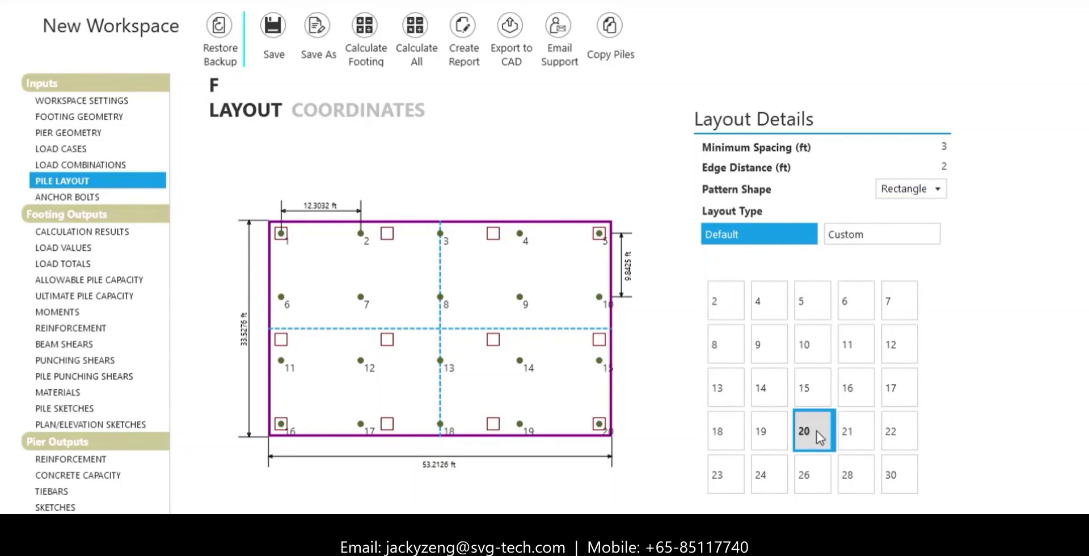
- Switch to a custom rectangular grid of 6 piles along X by 3 along Z
{"action": "left_click", "coordinate": [866, 235]}
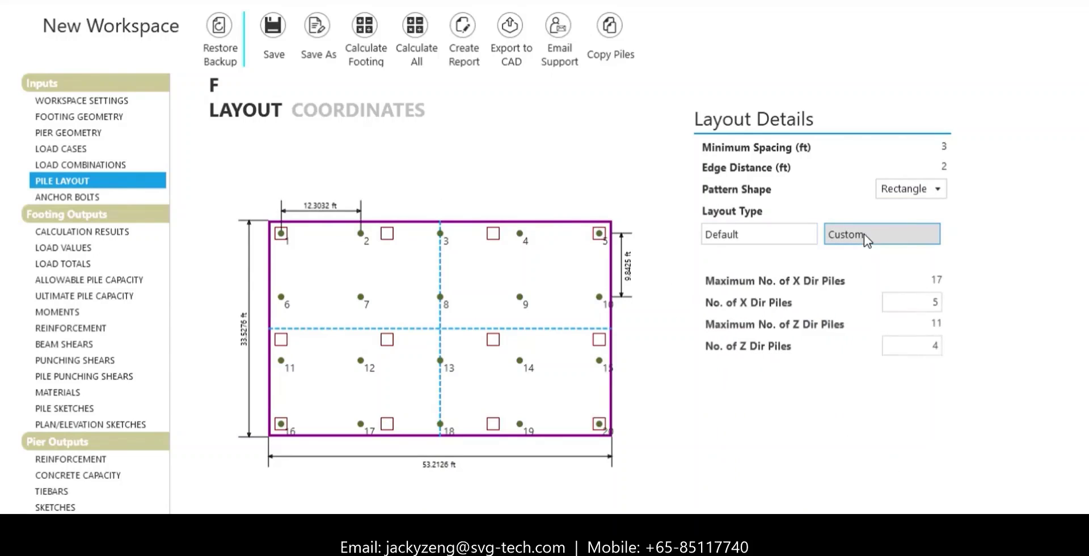
{"action": "left_click", "coordinate": [904, 301]}
{"action": "key", "text": "Tab"}
{"action": "type", "text": "3"}
{"action": "key", "text": "Tab"}
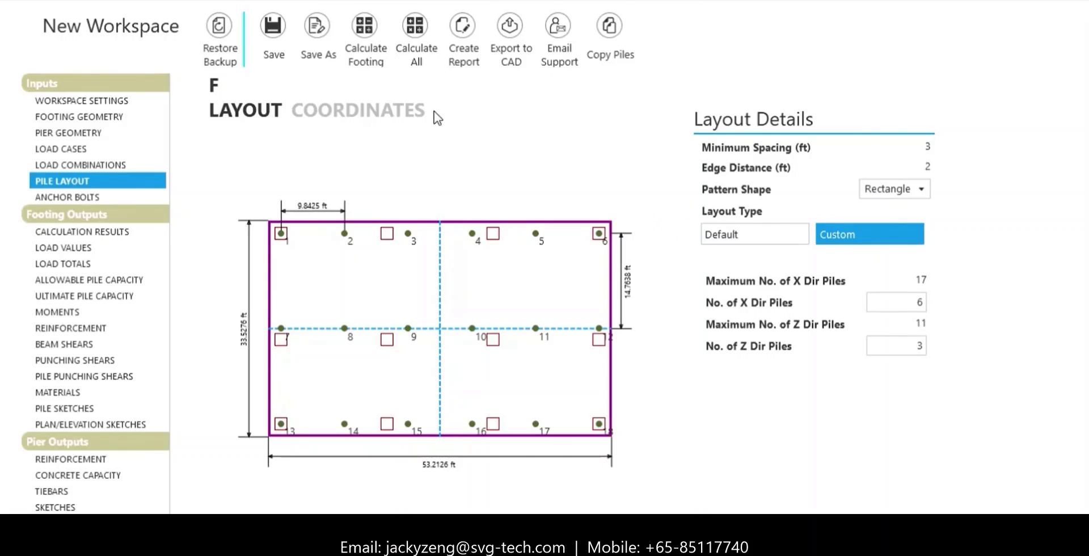
- Set pile 2's Z offset to 8 ft in the coordinates table
{"action": "left_click", "coordinate": [411, 111]}
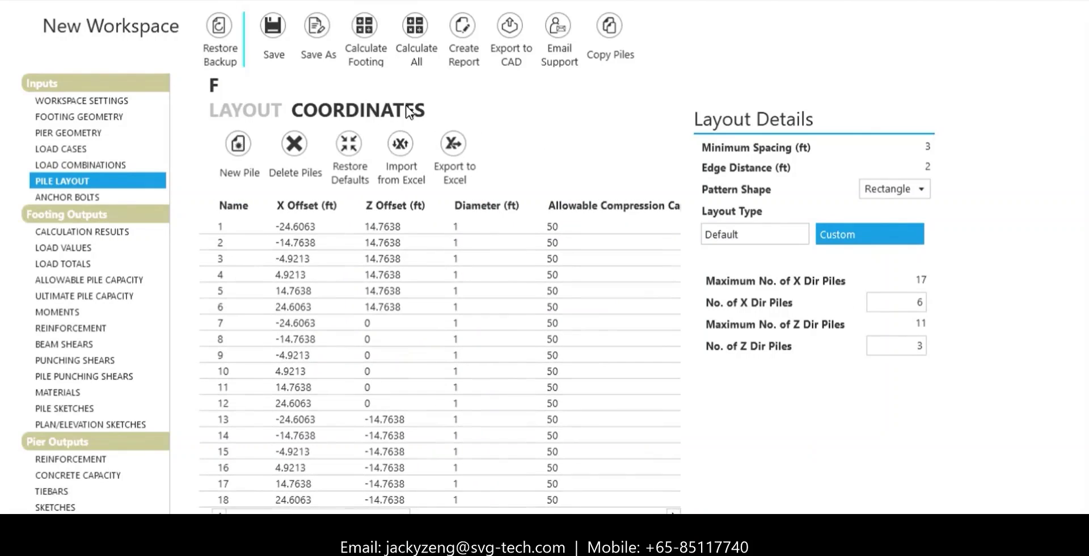
{"action": "left_click", "coordinate": [387, 242]}
{"action": "type", "text": "8"}
{"action": "key", "text": "Return"}
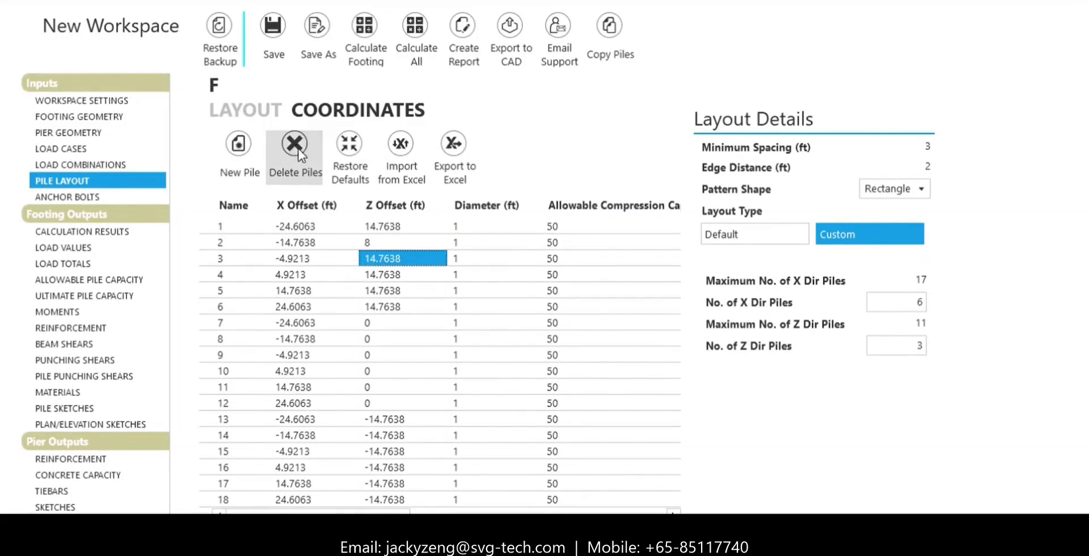
{"action": "left_click", "coordinate": [252, 111]}
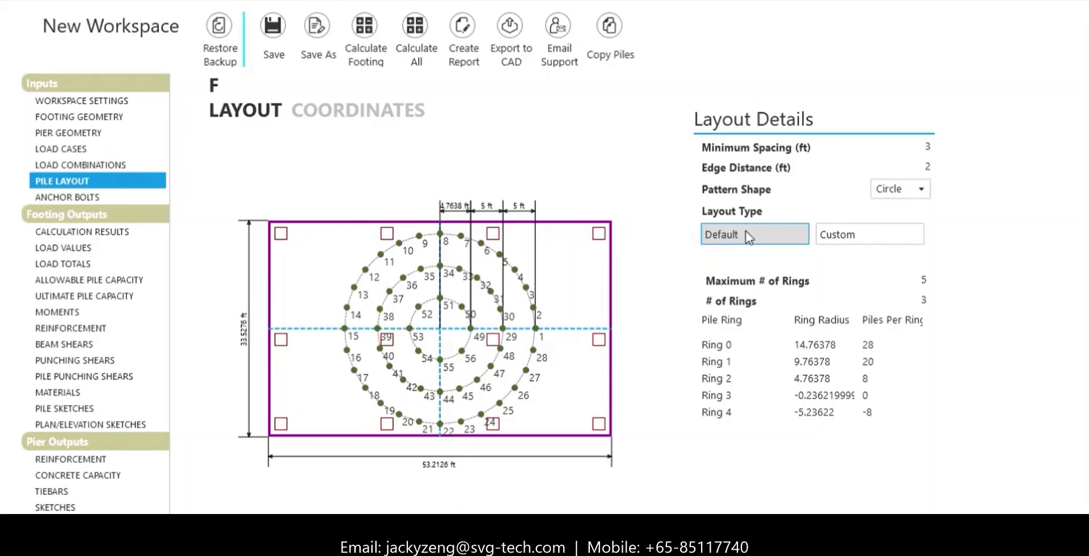
- Make footing F's circular layout custom with 2 rings: 20 piles outer, 12 inner
{"action": "left_click", "coordinate": [870, 236]}
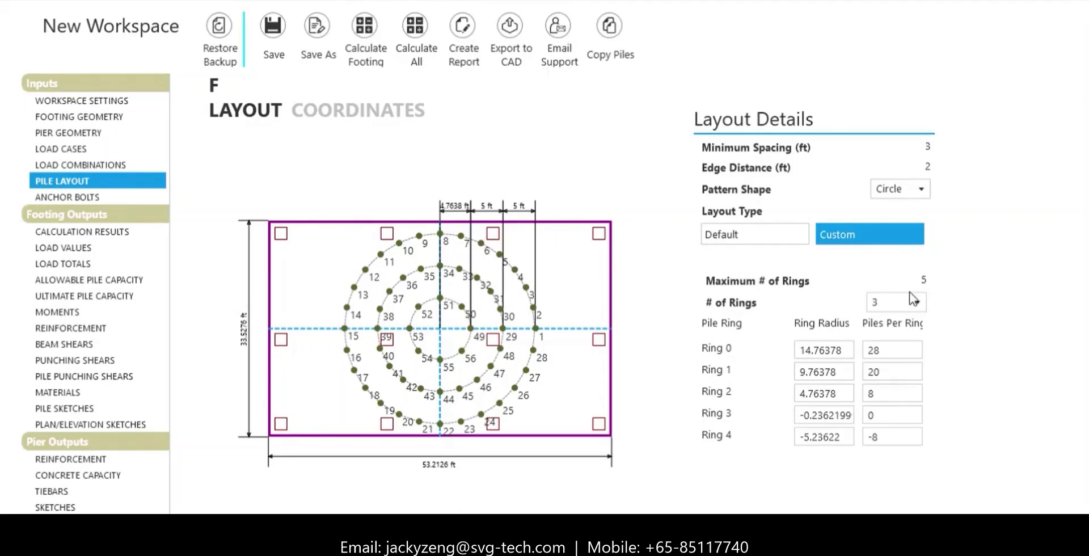
{"action": "left_click", "coordinate": [917, 302]}
{"action": "left_click", "coordinate": [876, 338]}
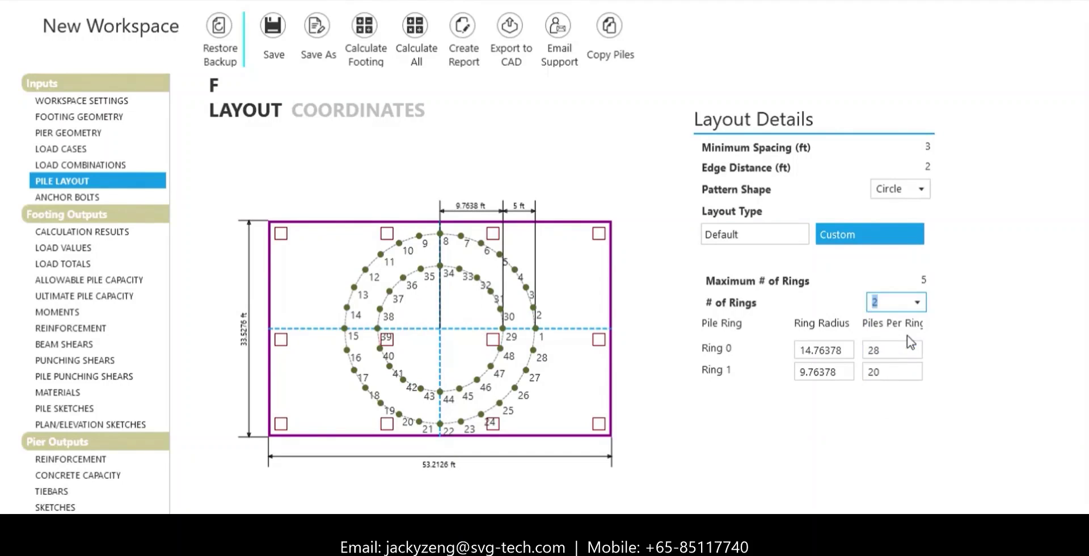
{"action": "type", "text": "20"}
{"action": "key", "text": "shift+Tab"}
{"action": "double_click", "coordinate": [892, 368]}
{"action": "type", "text": "12"}
{"action": "key", "text": "shift+Tab"}
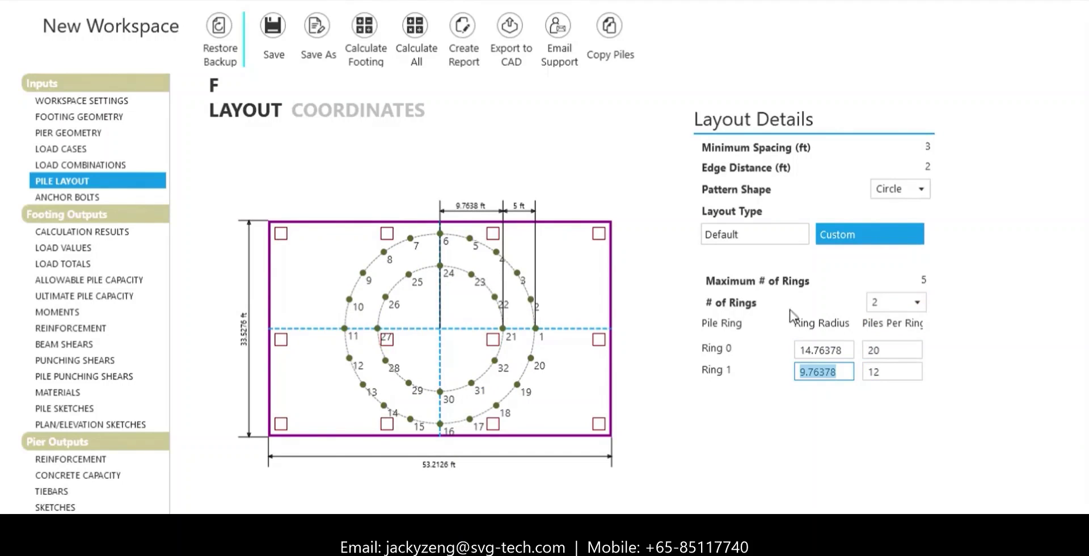
- Recalculate footing F and review load values, load totals, allowable and ultimate pile capacities, and moments
{"action": "left_click", "coordinate": [425, 56]}
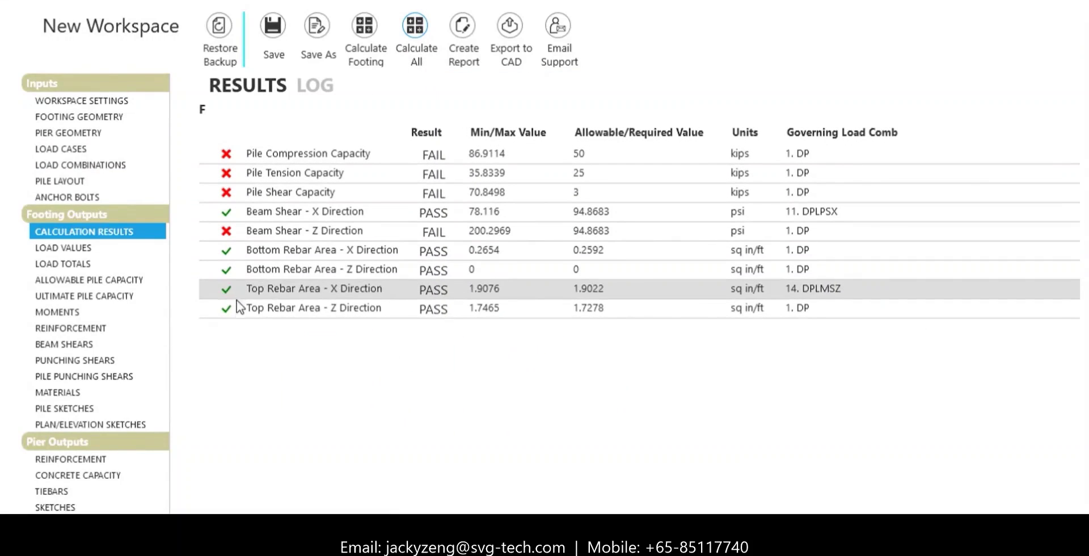
{"action": "left_click", "coordinate": [127, 247]}
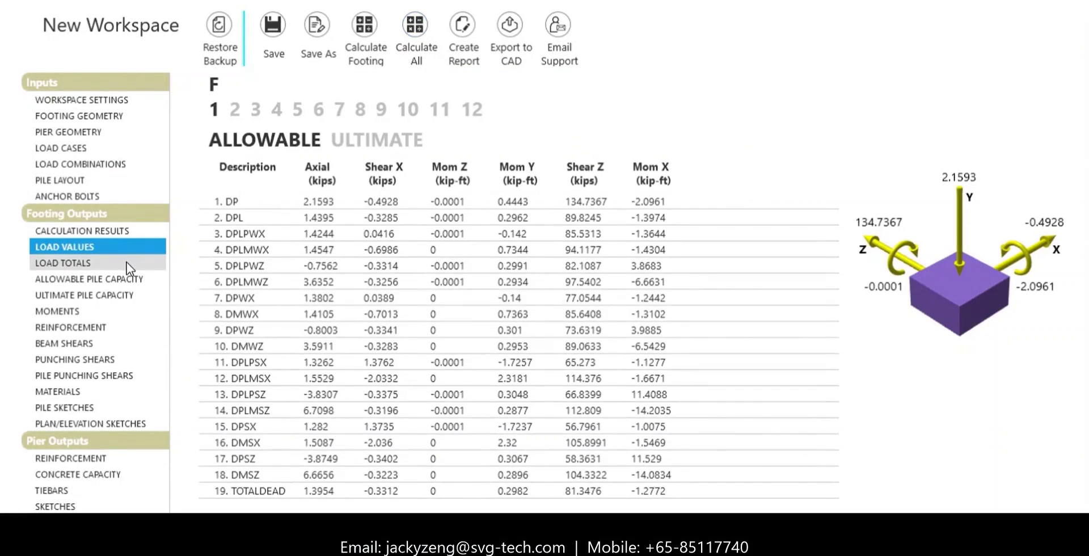
{"action": "left_click", "coordinate": [127, 262]}
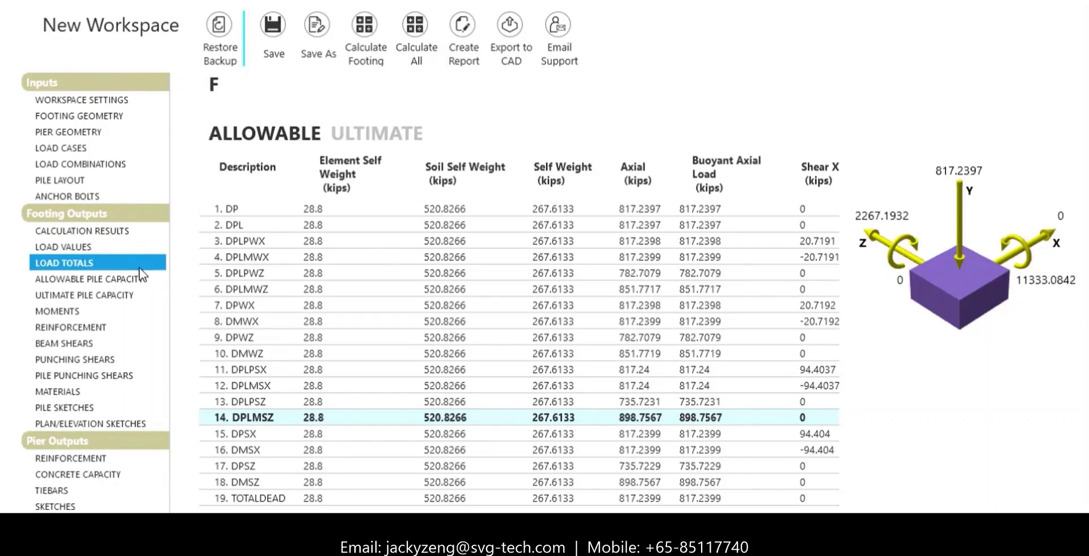
{"action": "left_click", "coordinate": [151, 276]}
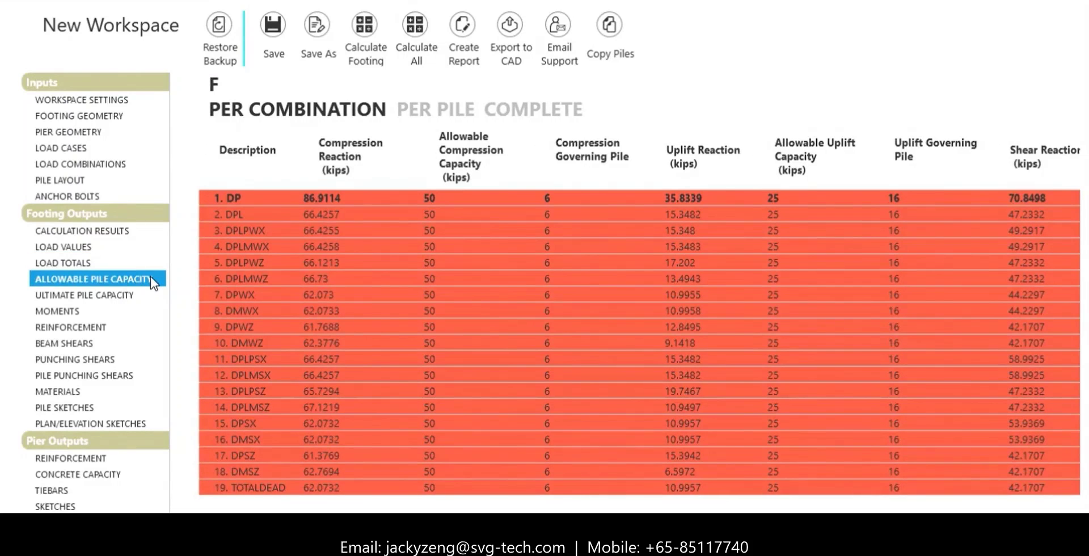
{"action": "left_click", "coordinate": [147, 295]}
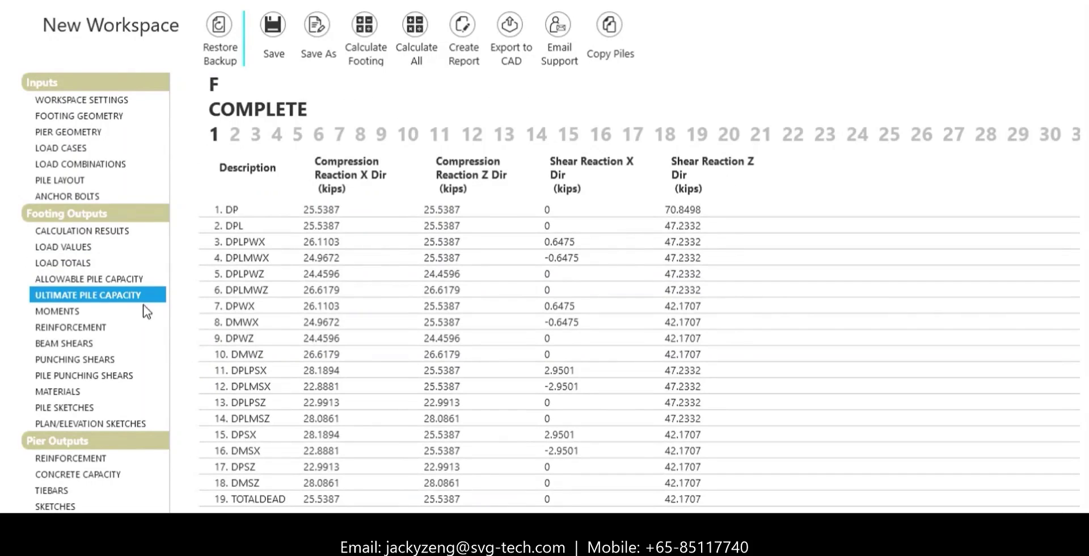
{"action": "left_click", "coordinate": [143, 312]}
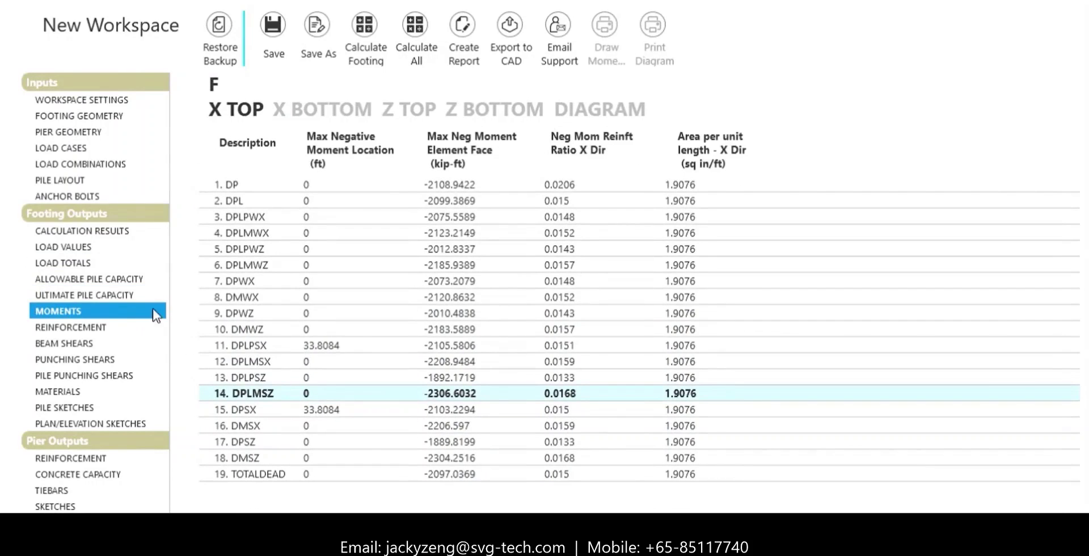
- Review moment diagrams, reinforcement, beam shears and shear diagrams, then punching shear results
{"action": "left_click", "coordinate": [597, 110]}
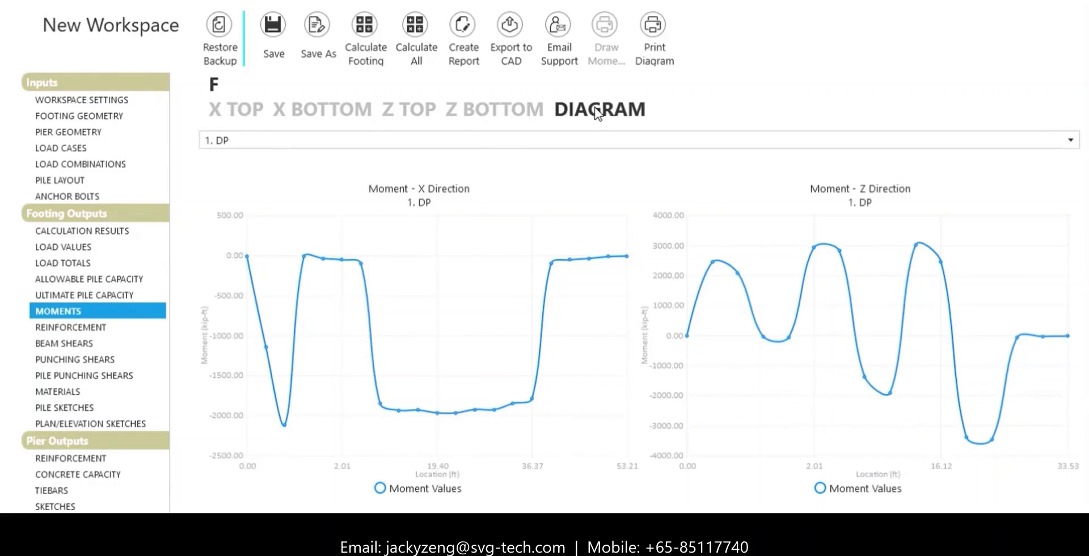
{"action": "left_click", "coordinate": [156, 329]}
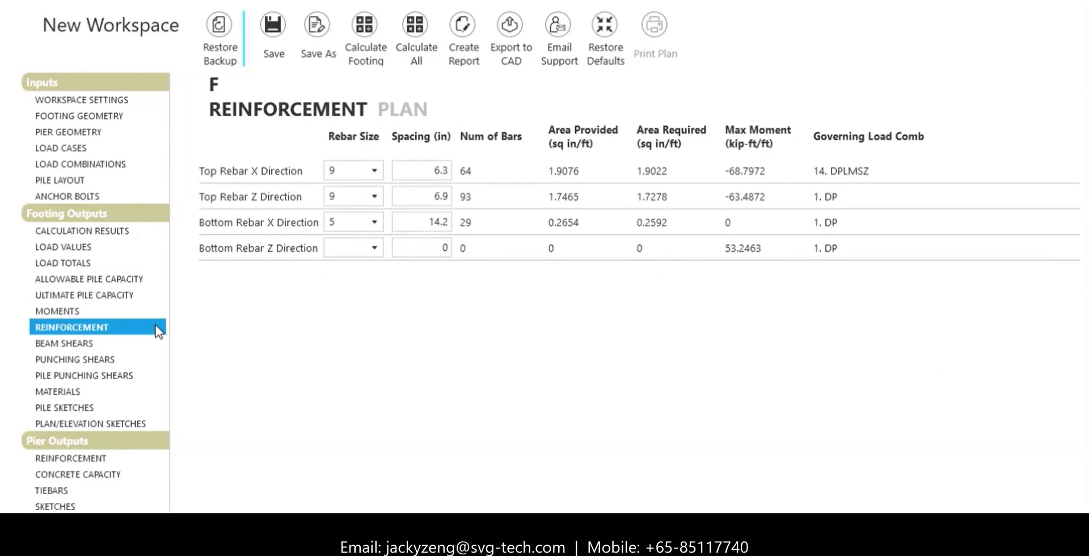
{"action": "left_click", "coordinate": [156, 348]}
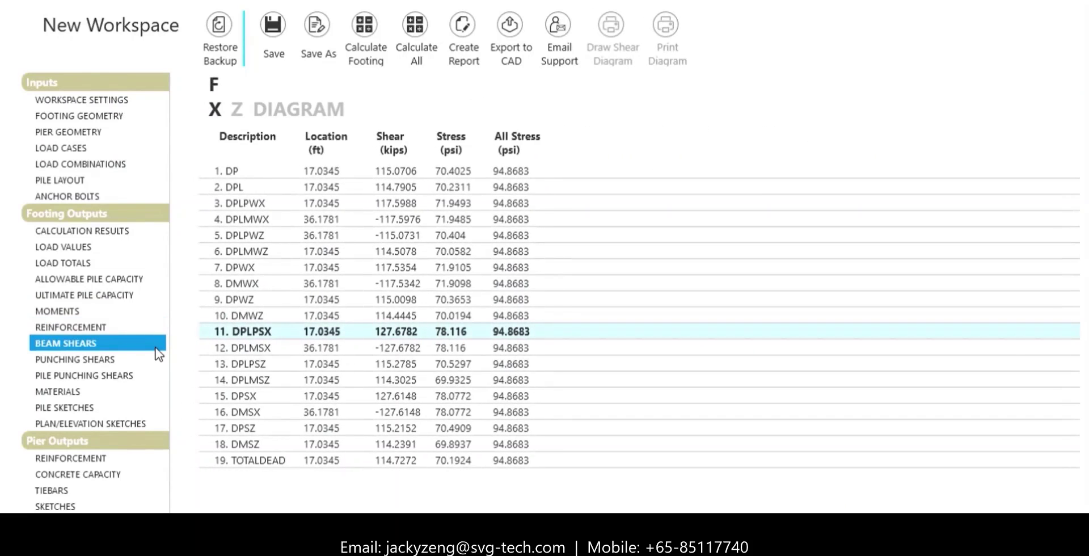
{"action": "left_click", "coordinate": [284, 112]}
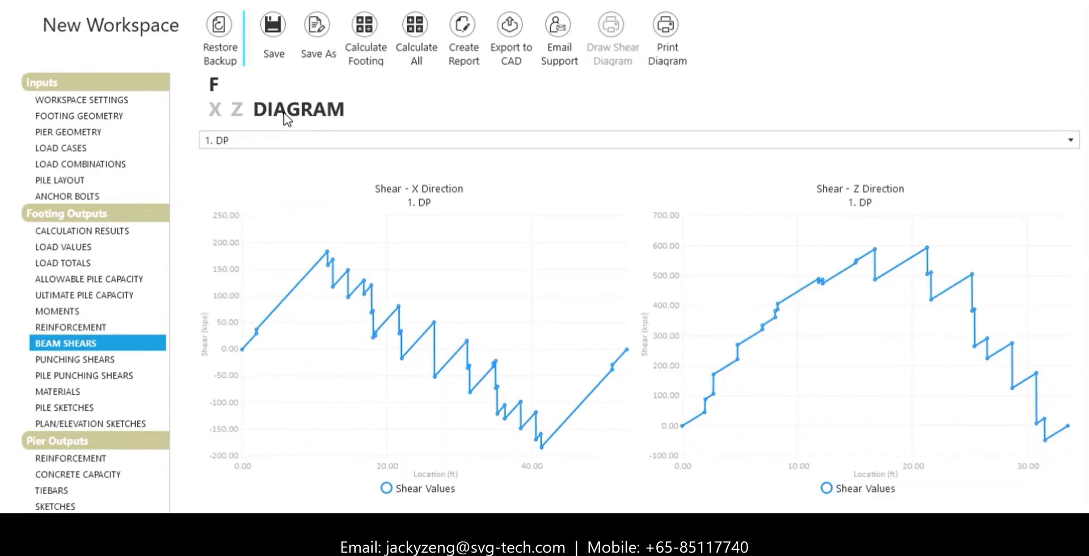
{"action": "left_click", "coordinate": [148, 356]}
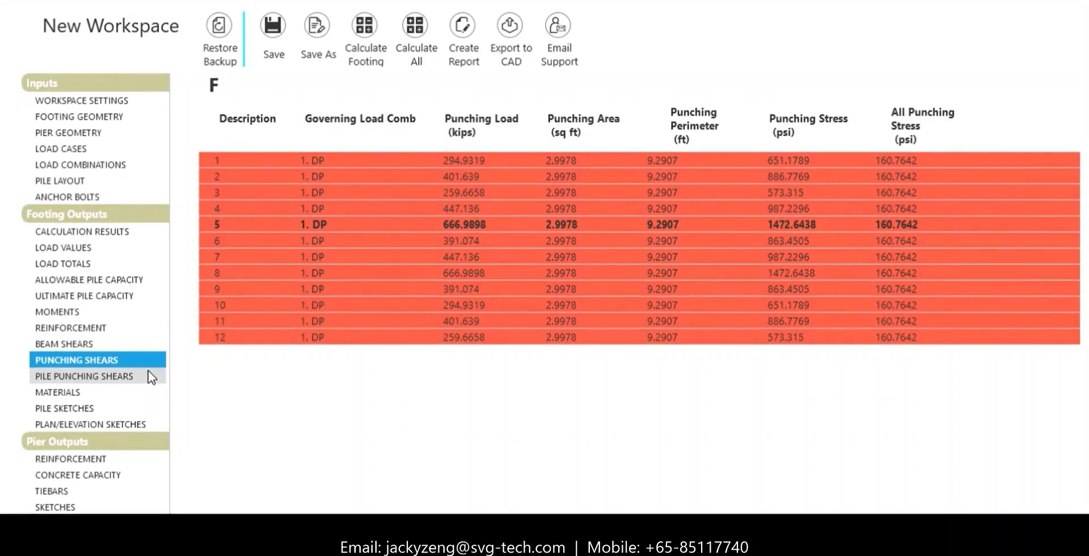
- Review pile punching shears, soil bearing, stability, sliding, uplift and bearing pressure, then material quantities
{"action": "left_click", "coordinate": [148, 371]}
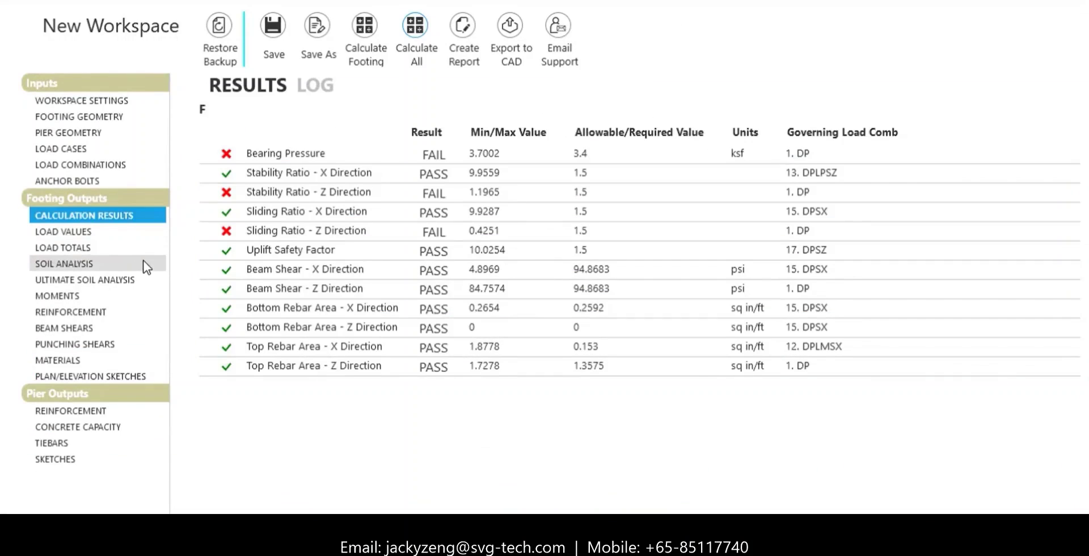
{"action": "left_click", "coordinate": [147, 265]}
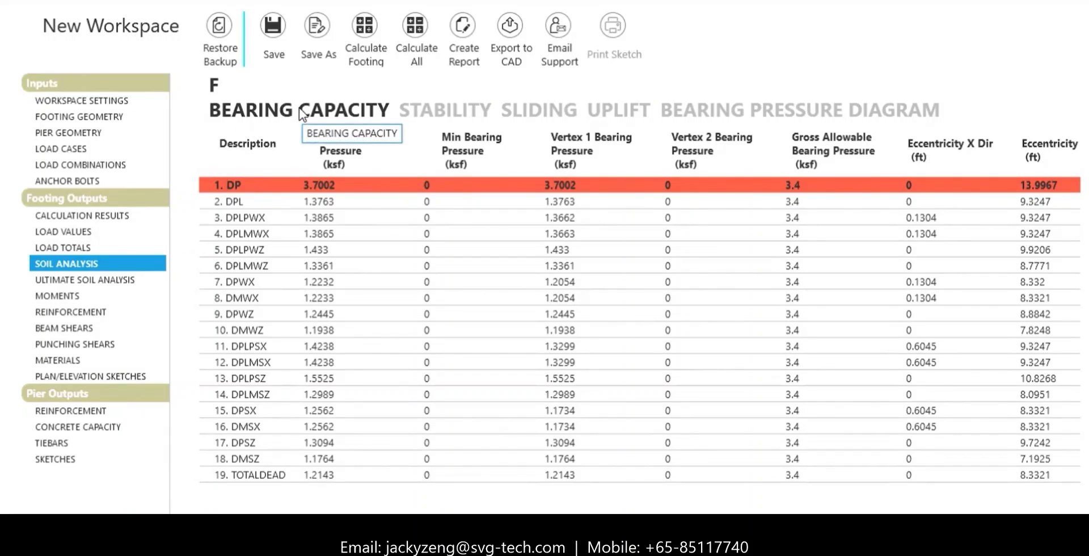
{"action": "left_click", "coordinate": [419, 107]}
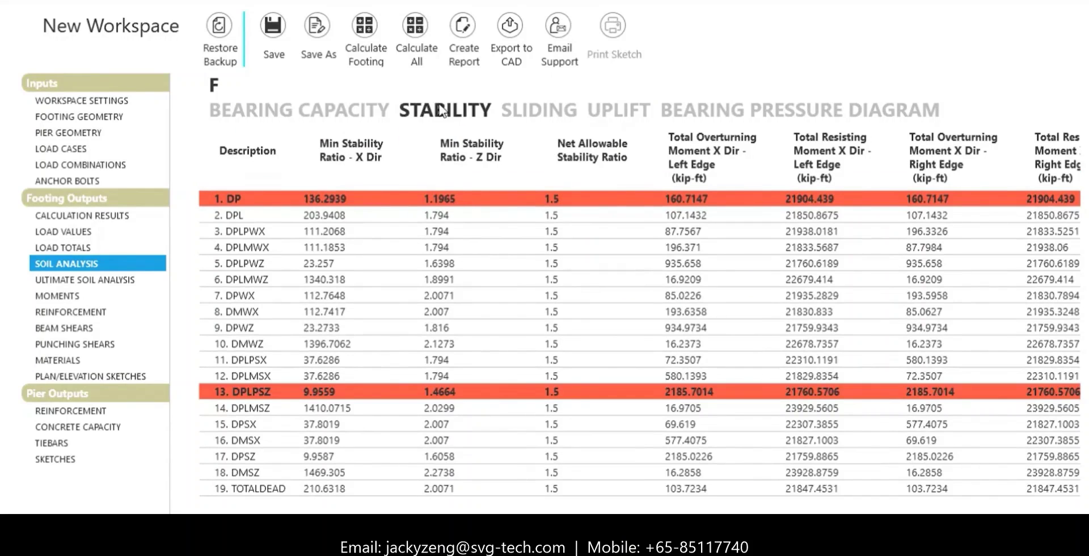
{"action": "left_click", "coordinate": [530, 116]}
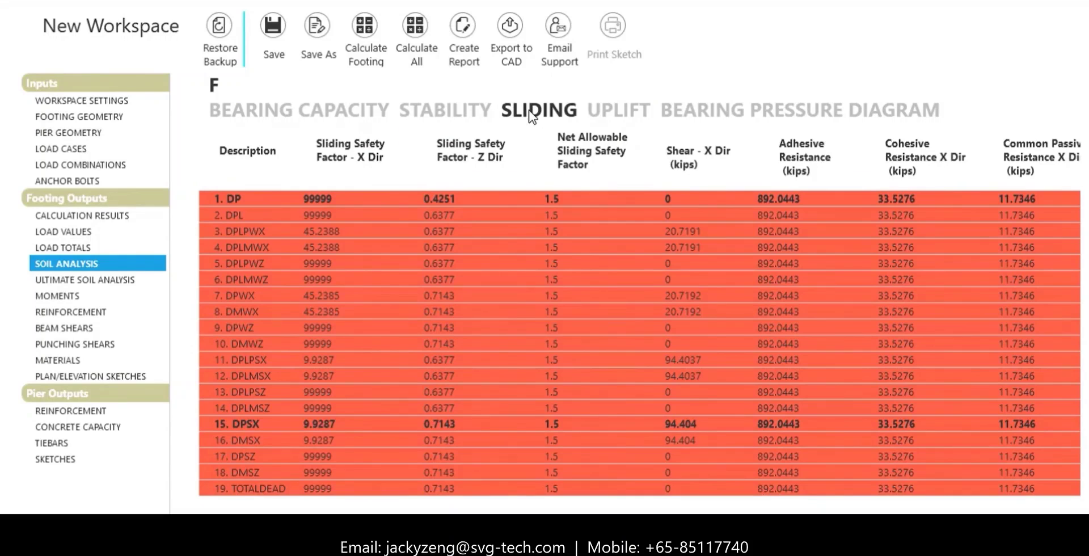
{"action": "left_click", "coordinate": [618, 113]}
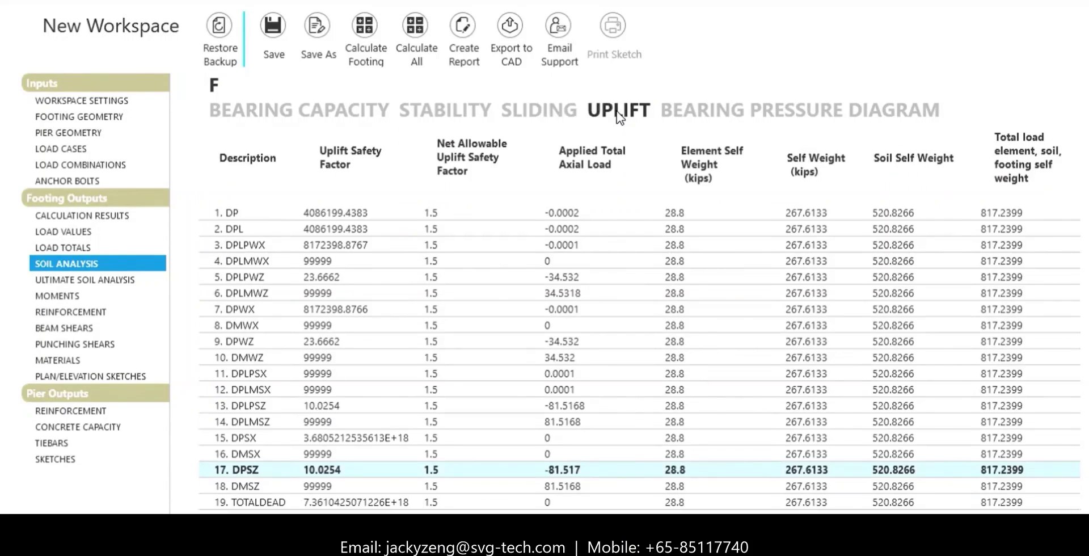
{"action": "left_click", "coordinate": [679, 114]}
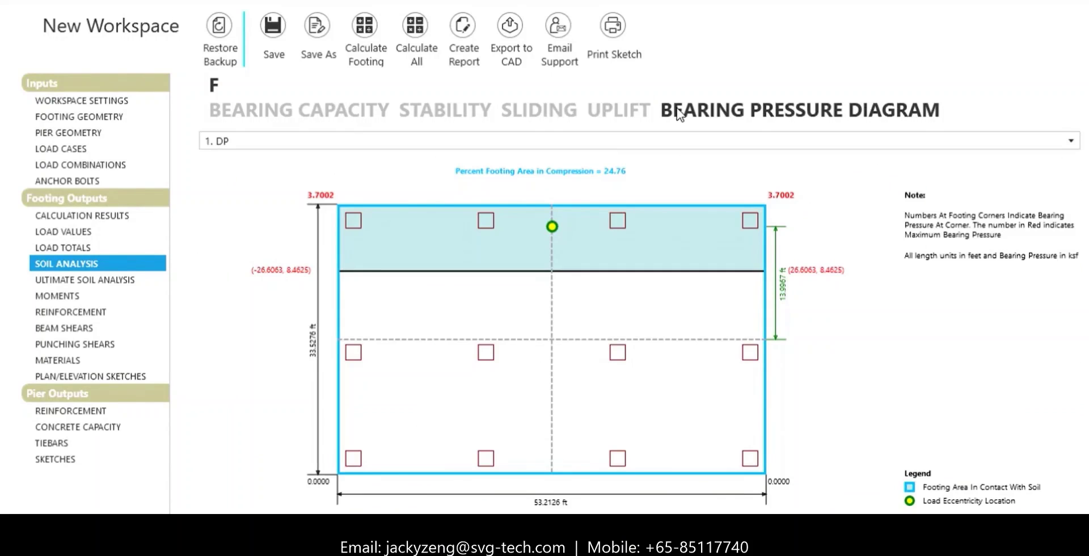
{"action": "left_click", "coordinate": [1062, 142]}
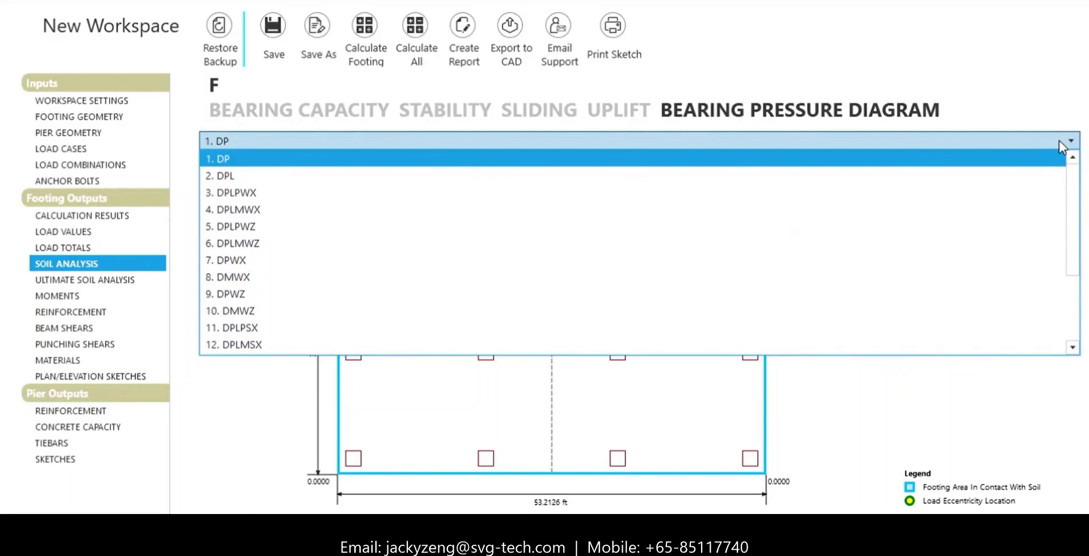
{"action": "left_click", "coordinate": [100, 359]}
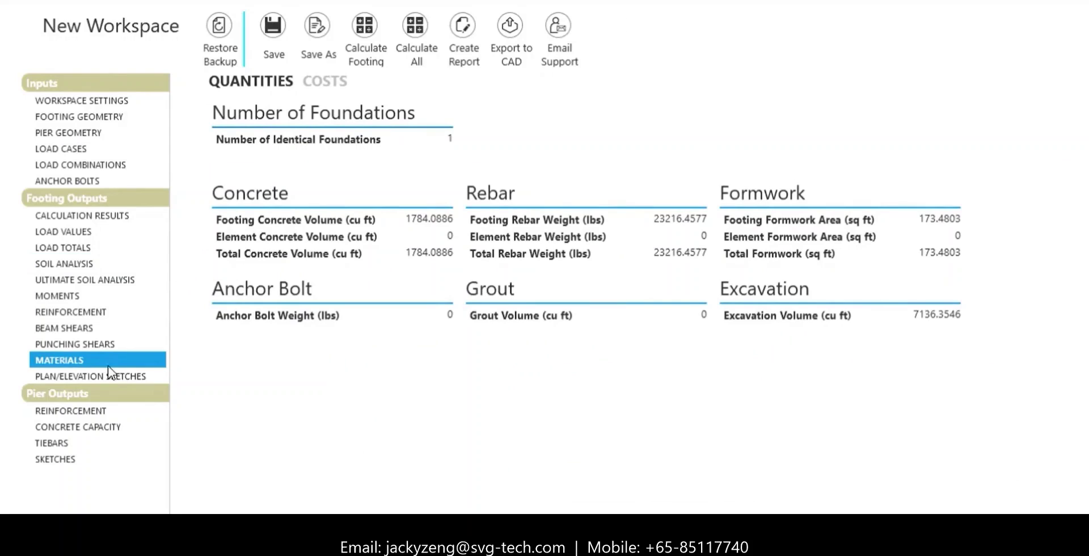
- Review the plan sketch and elevations through piles 3-6-9-12, 1-4-7-10 and 7-8-9, then start a report
{"action": "left_click", "coordinate": [132, 378]}
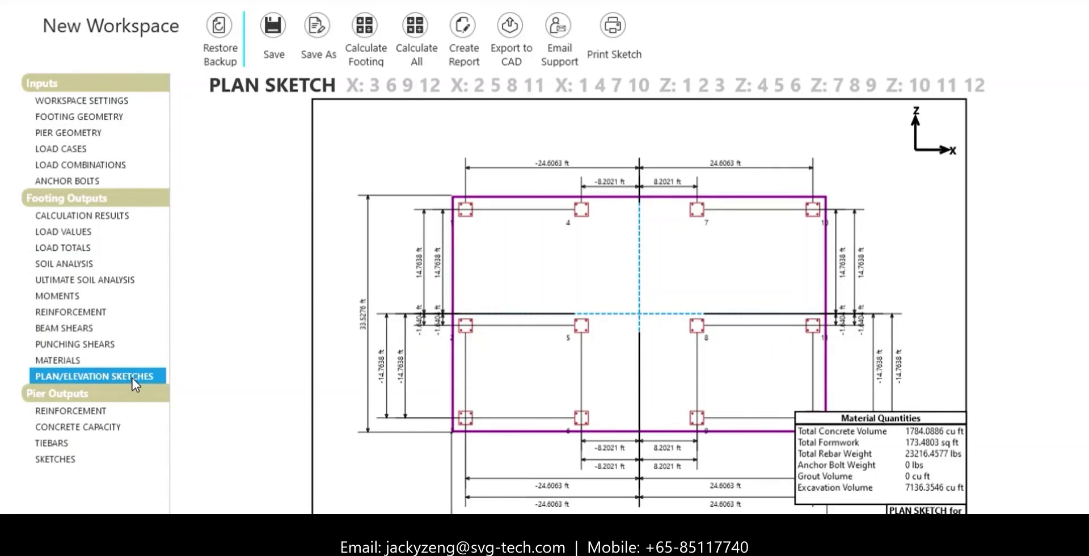
{"action": "left_click", "coordinate": [395, 85]}
{"action": "left_click", "coordinate": [601, 86]}
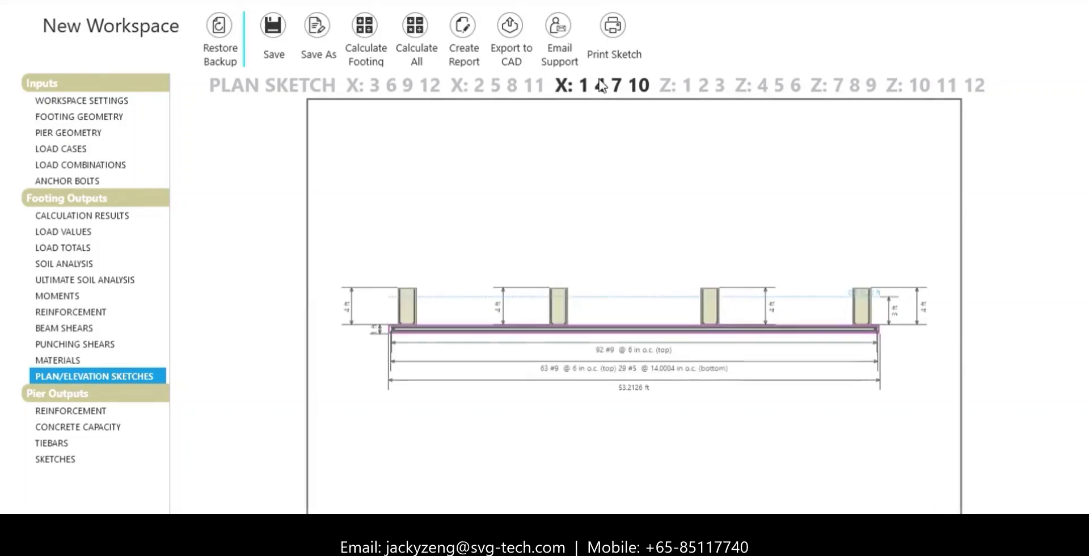
{"action": "left_click", "coordinate": [838, 88]}
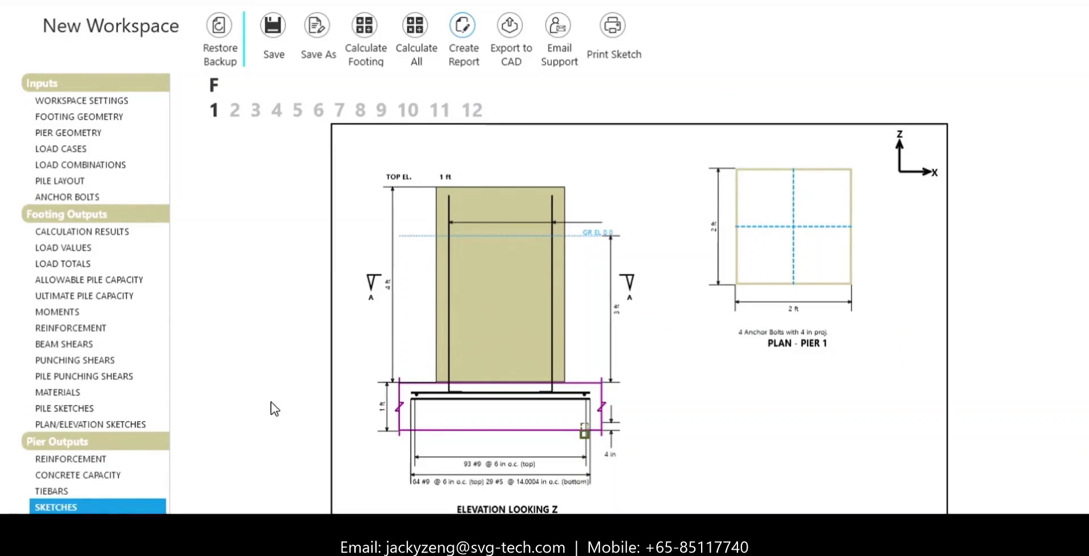
{"action": "left_click", "coordinate": [461, 55]}
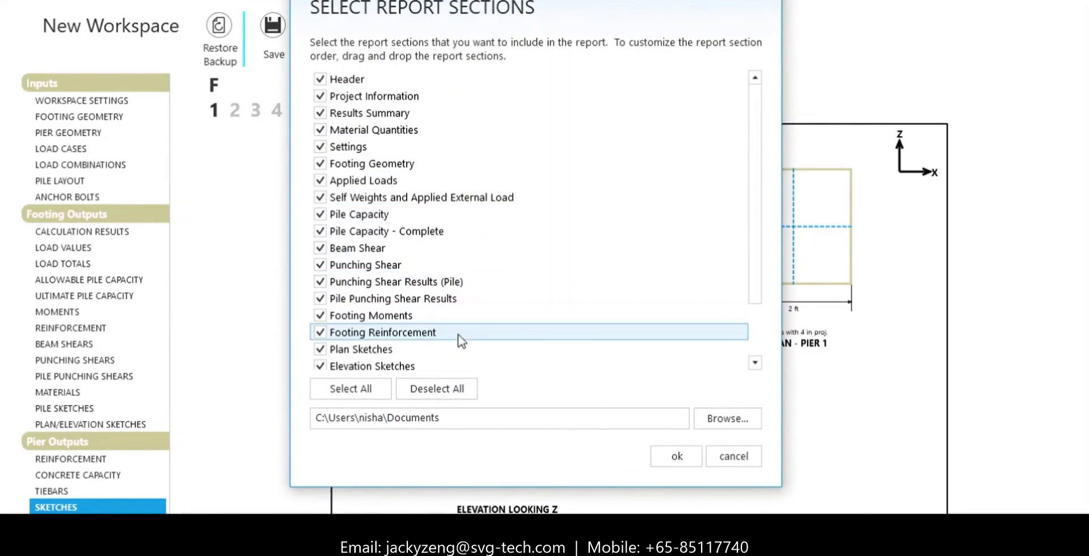
- Confirm all report sections and scroll through the exported report in Excel
{"action": "left_click", "coordinate": [675, 464]}
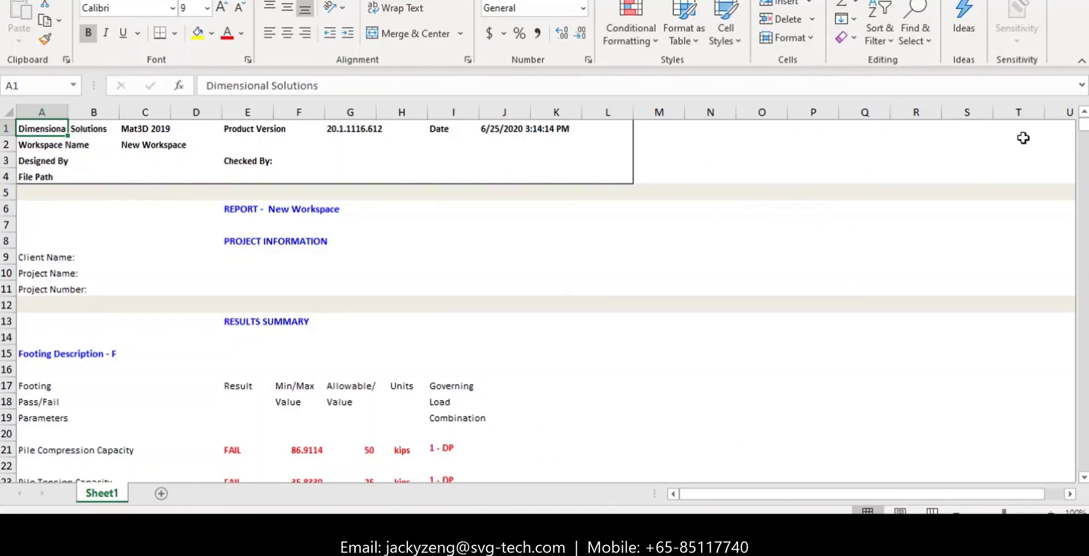
{"action": "left_click_drag", "start_coordinate": [1083, 125], "coordinate": [1085, 440]}
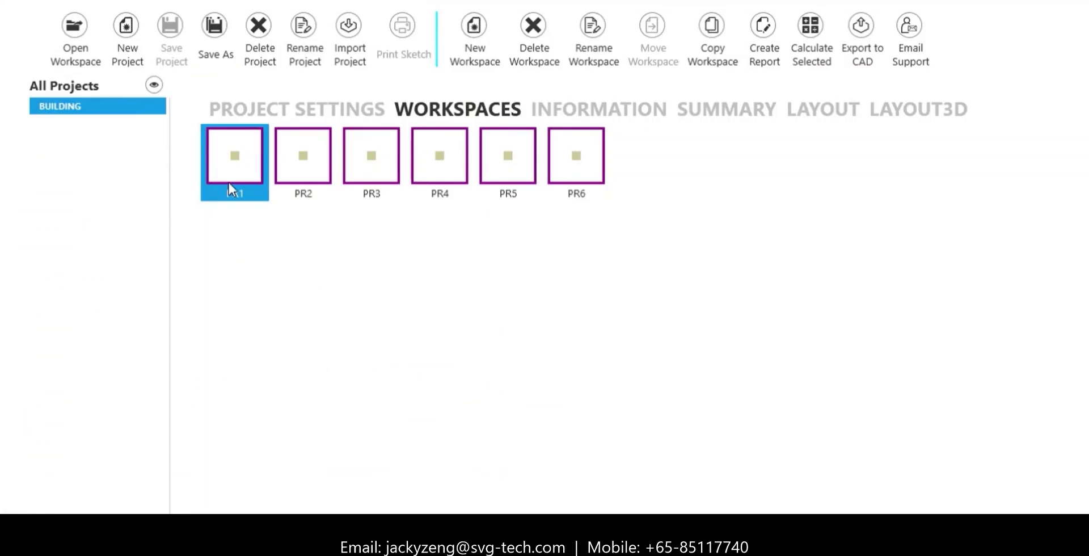
- Calculate workspaces PR1–PR6 together, then review and close their bearing capacity results
{"action": "left_click", "coordinate": [562, 165], "text": "shift"}
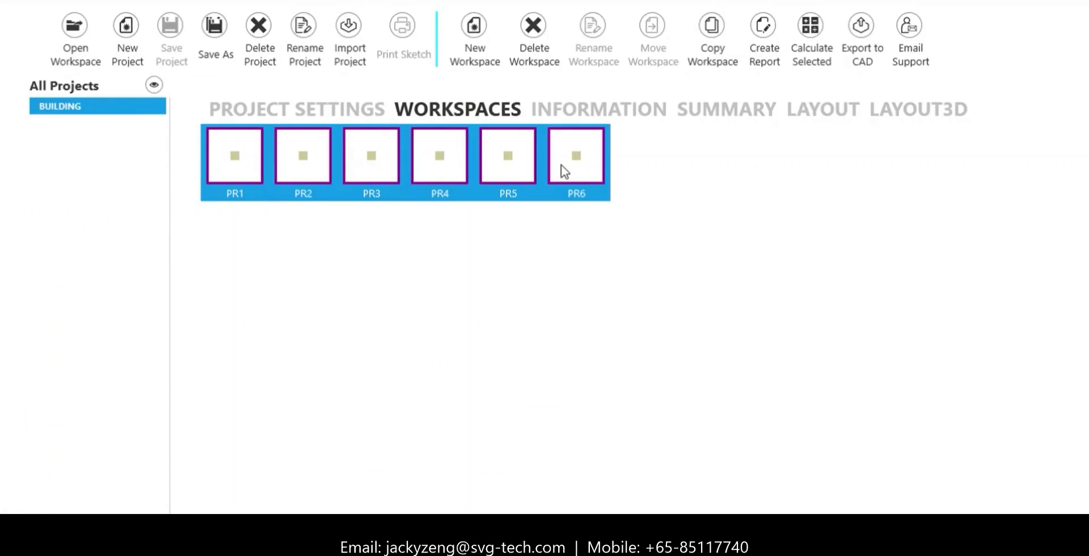
{"action": "left_click", "coordinate": [805, 63]}
{"action": "left_click", "coordinate": [687, 439]}
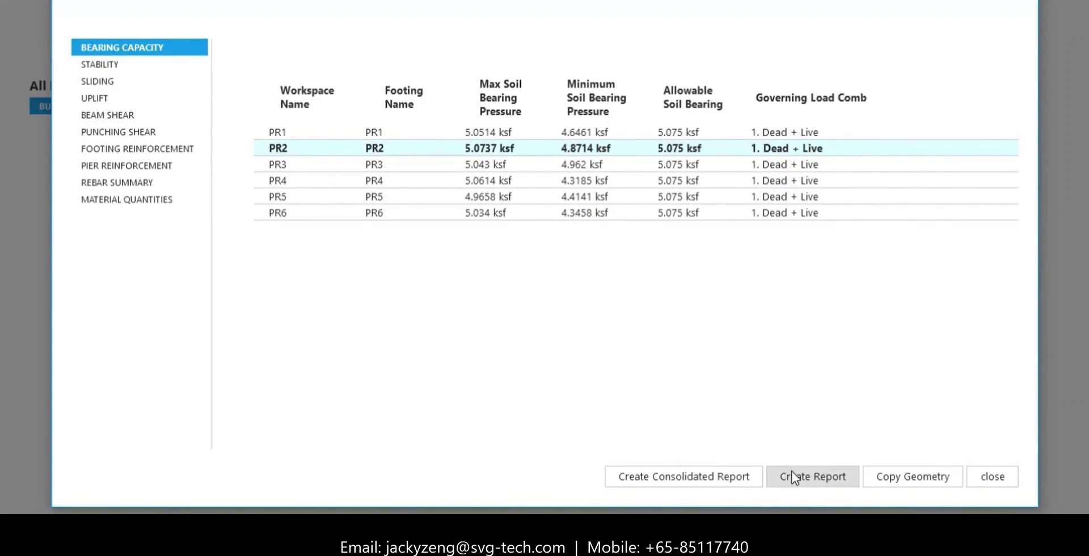
{"action": "left_click", "coordinate": [990, 476]}
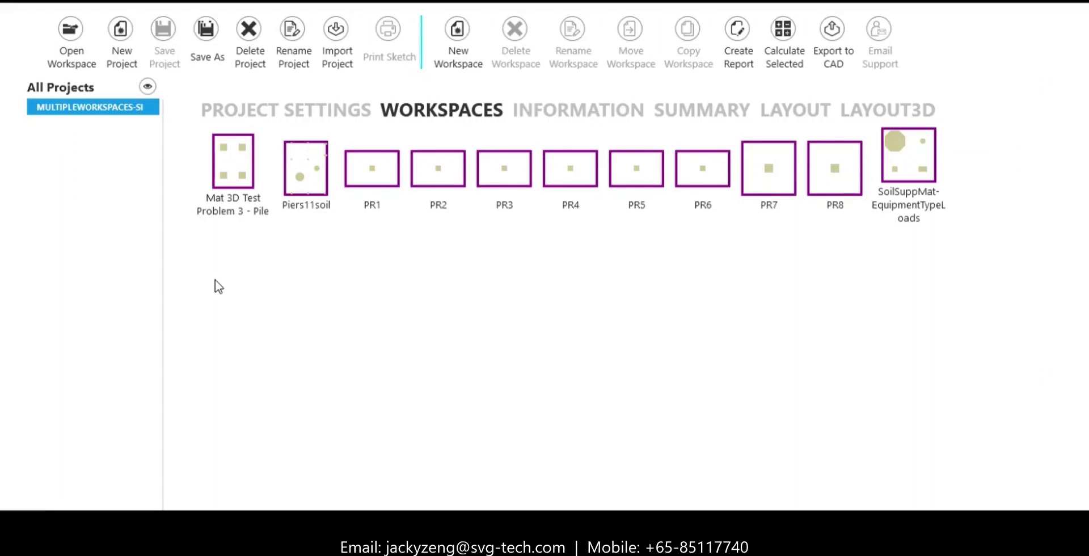
- Select all eleven workspaces and export their 3D model to AutoCAD
{"action": "left_click", "coordinate": [230, 204]}
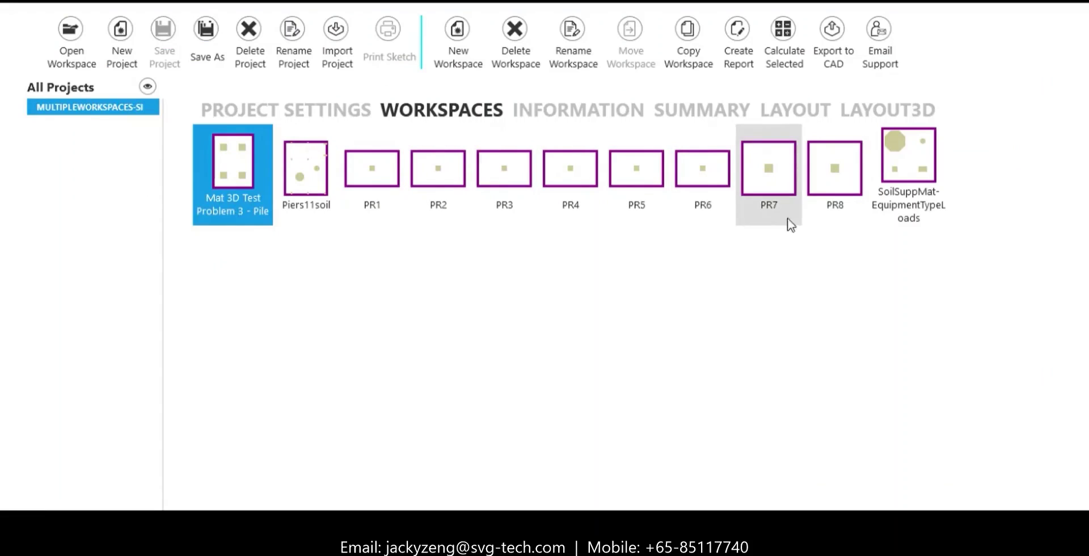
{"action": "left_click", "coordinate": [909, 209], "text": "shift"}
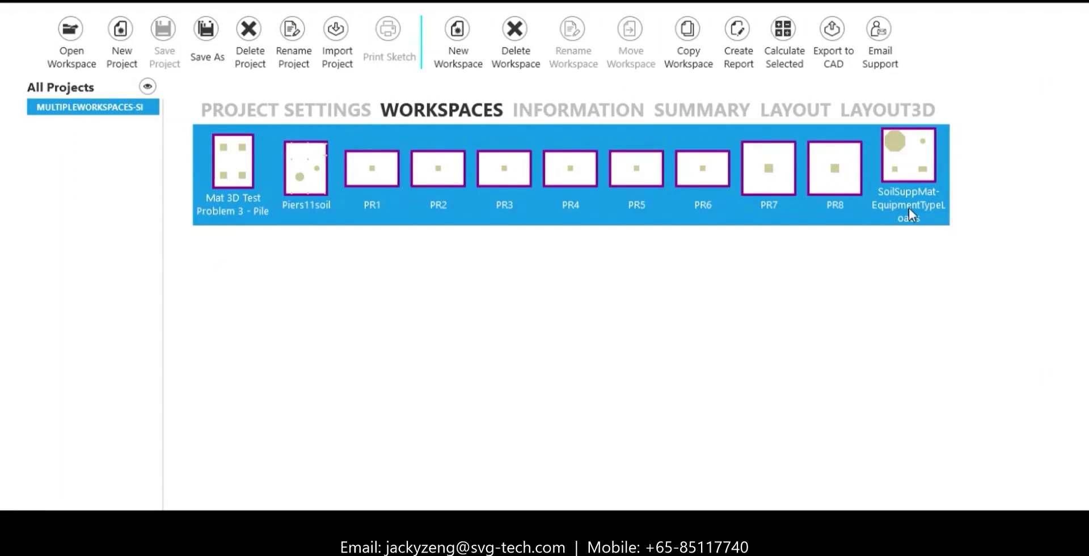
{"action": "left_click", "coordinate": [832, 55]}
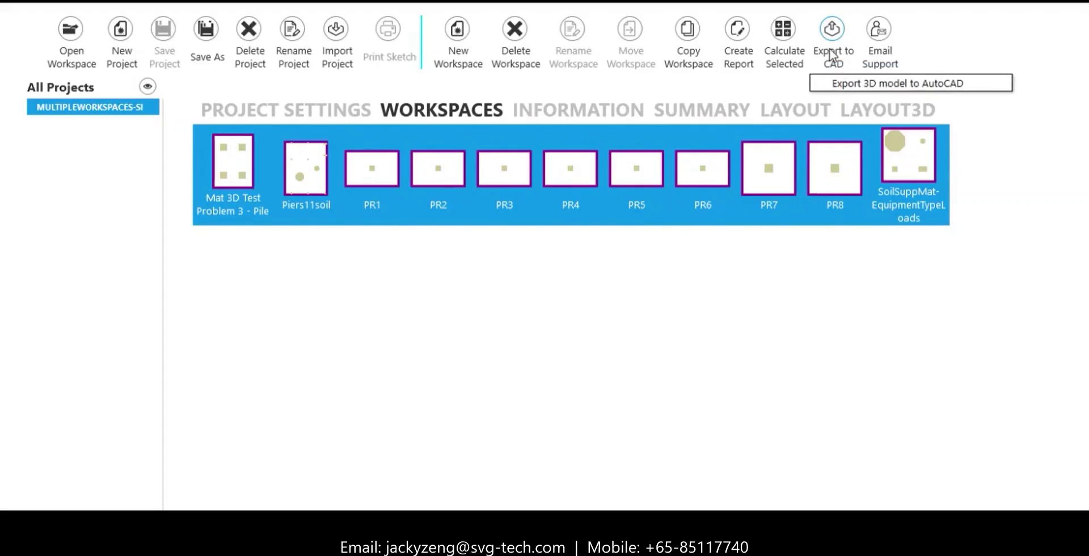
{"action": "left_click", "coordinate": [848, 85]}
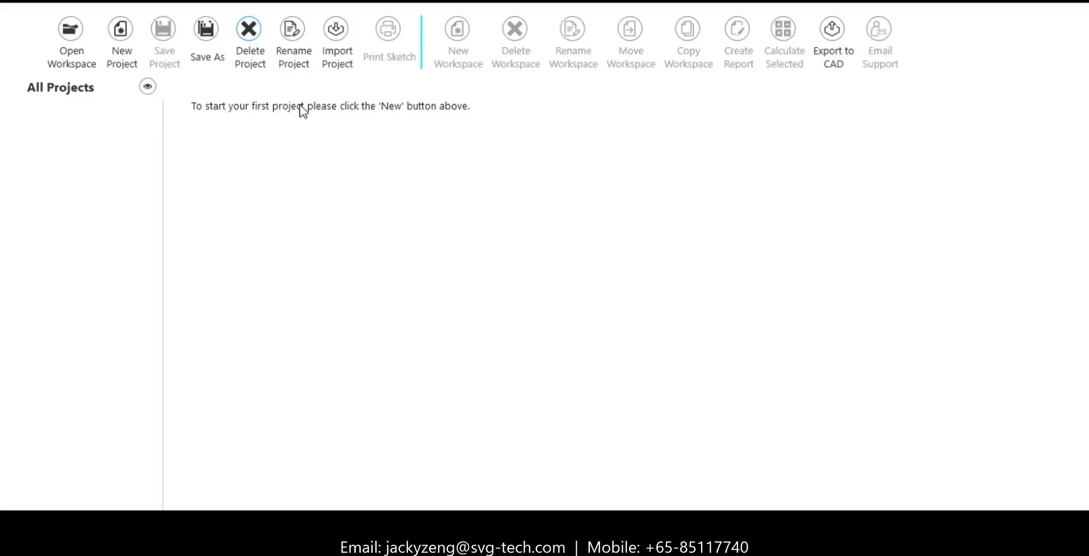
{"action": "left_click", "coordinate": [335, 52]}
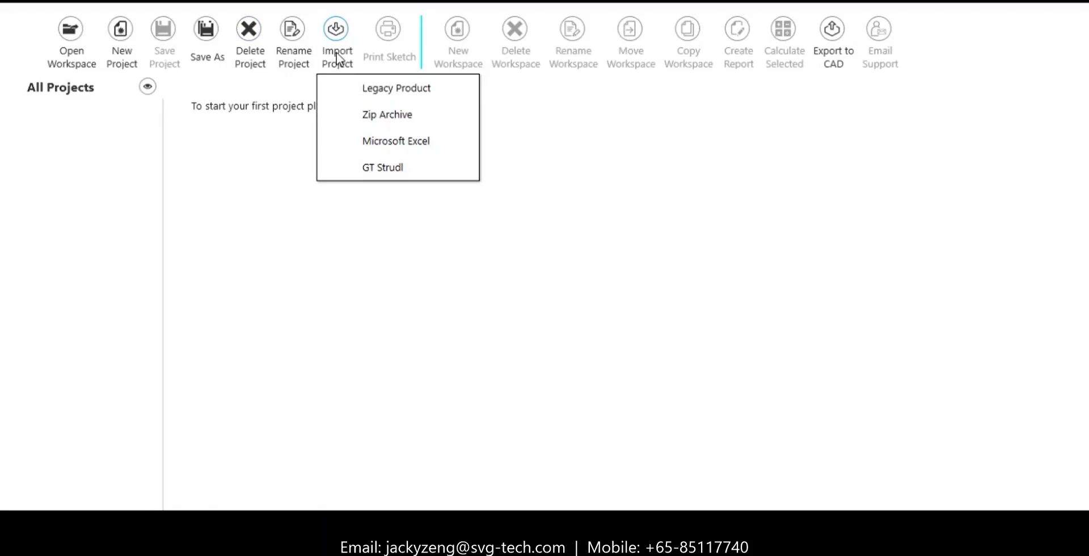
- Import the MultipleWorkspaces-SI.M3D zip archive and open the Piers11soil workspace
{"action": "left_click", "coordinate": [361, 114]}
{"action": "left_click", "coordinate": [360, 61]}
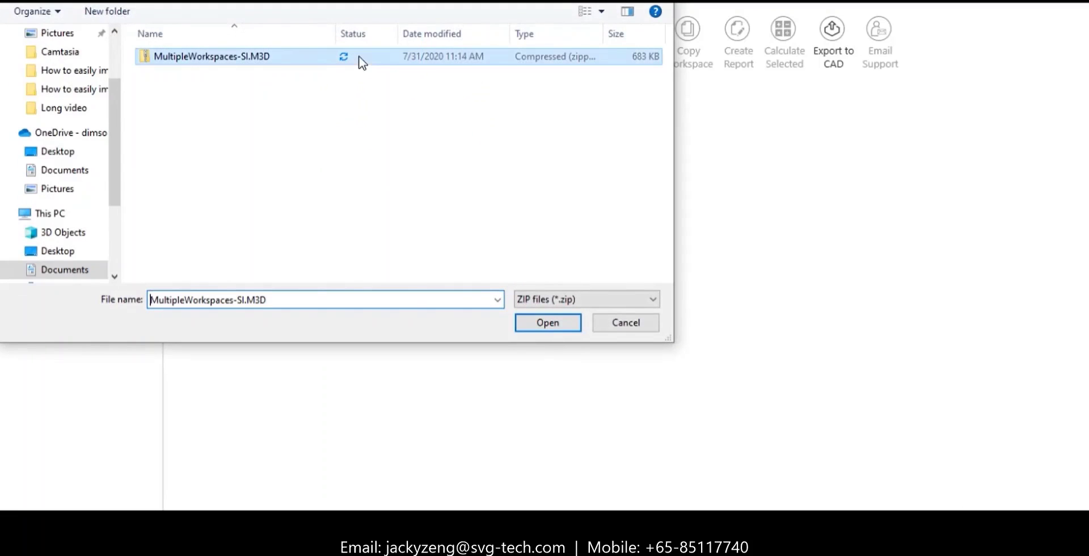
{"action": "left_click", "coordinate": [535, 323]}
{"action": "double_click", "coordinate": [321, 199]}
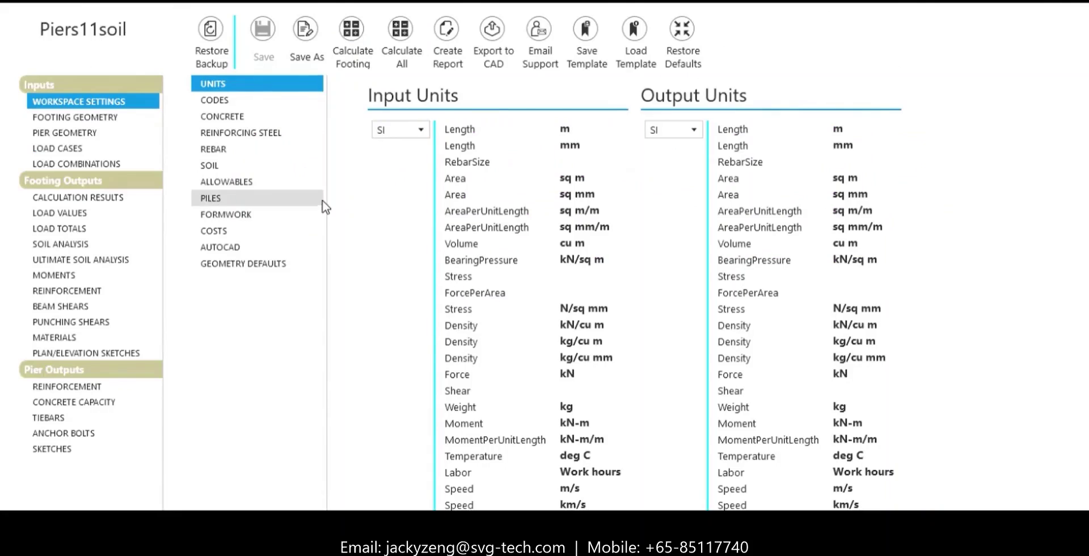
- Calculate Piers11soil and export its P1–P3 elevation sketch to AutoCAD
{"action": "left_click", "coordinate": [402, 62]}
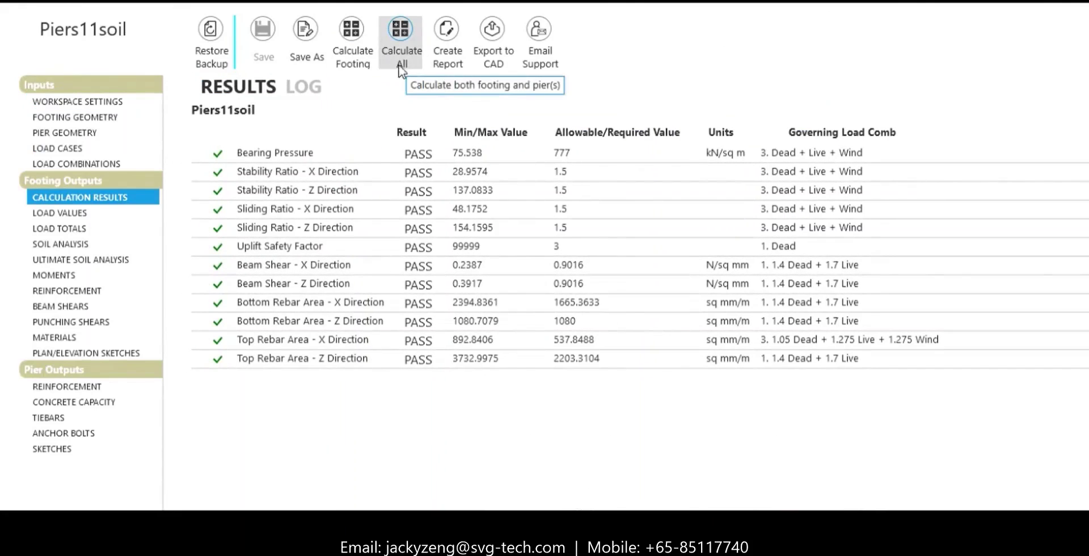
{"action": "left_click", "coordinate": [146, 352]}
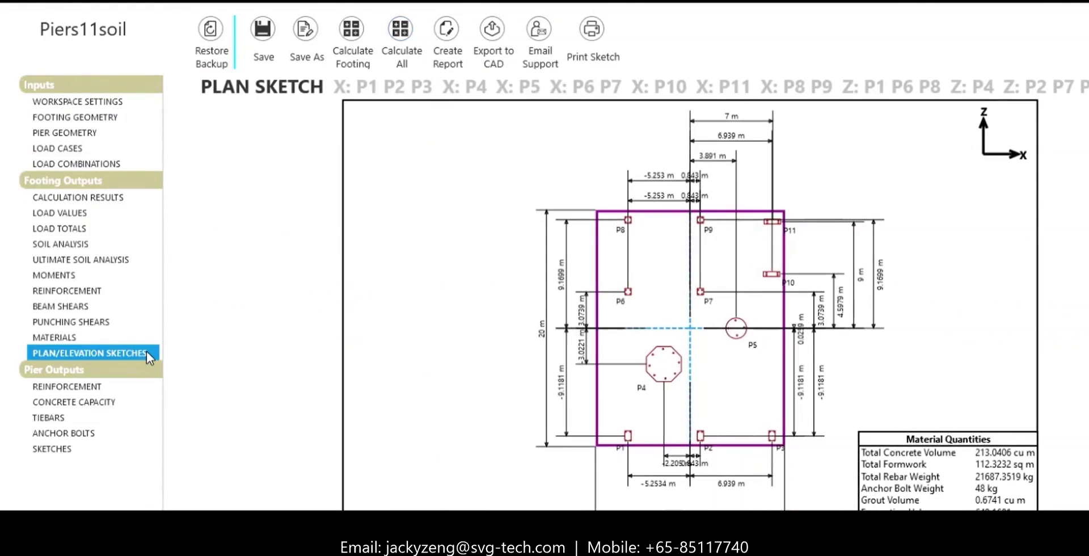
{"action": "left_click", "coordinate": [359, 86]}
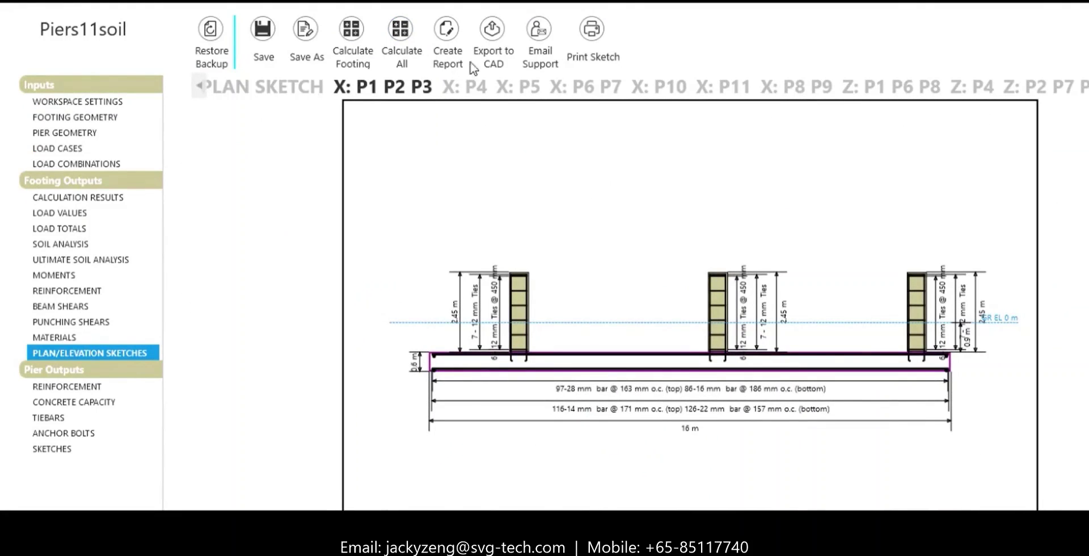
{"action": "left_click", "coordinate": [490, 67]}
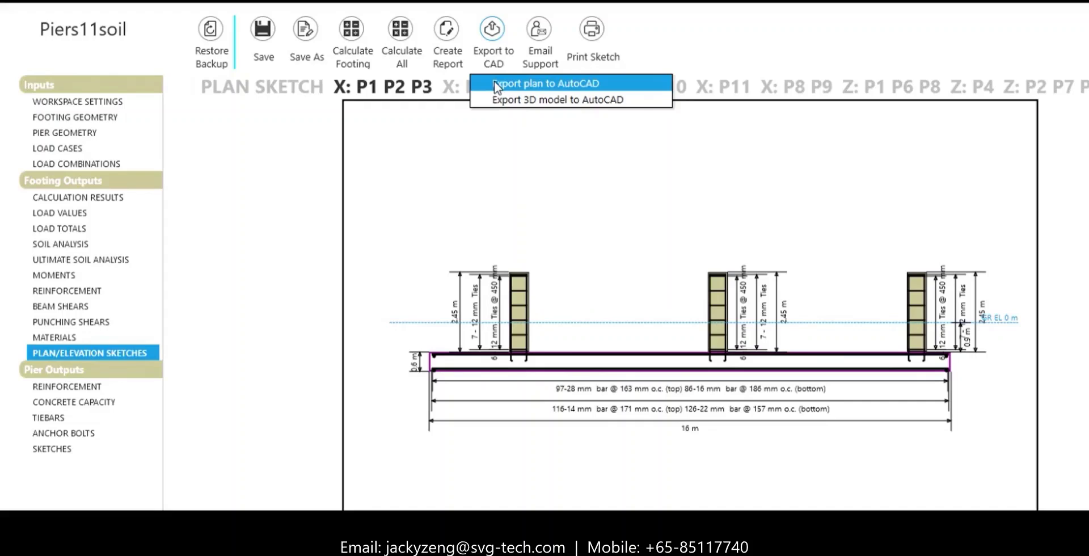
{"action": "left_click", "coordinate": [495, 85]}
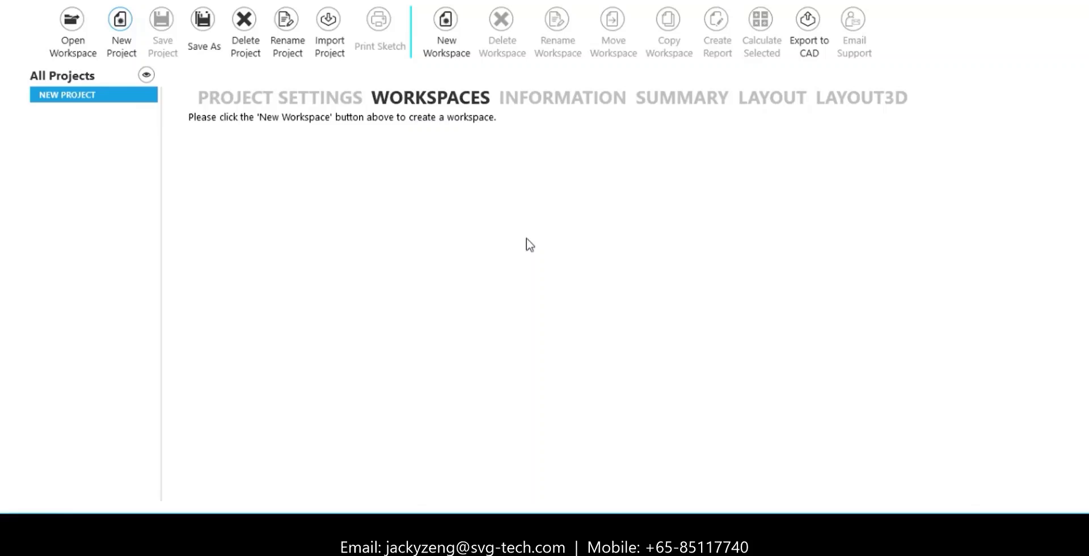
- Create a new irregular mat workspace with default settings and open its footing designer
{"action": "left_click", "coordinate": [444, 34]}
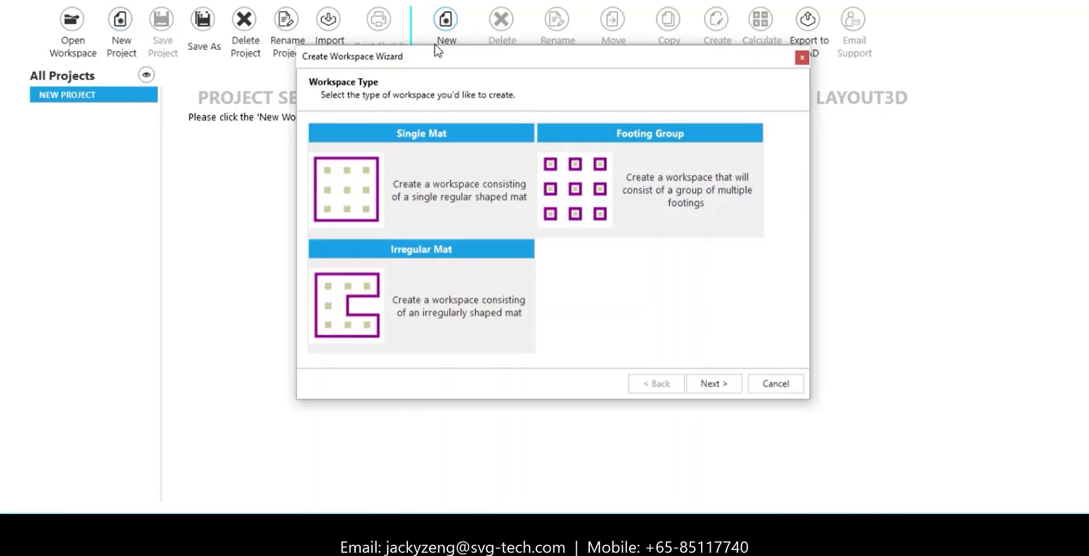
{"action": "left_click", "coordinate": [716, 383]}
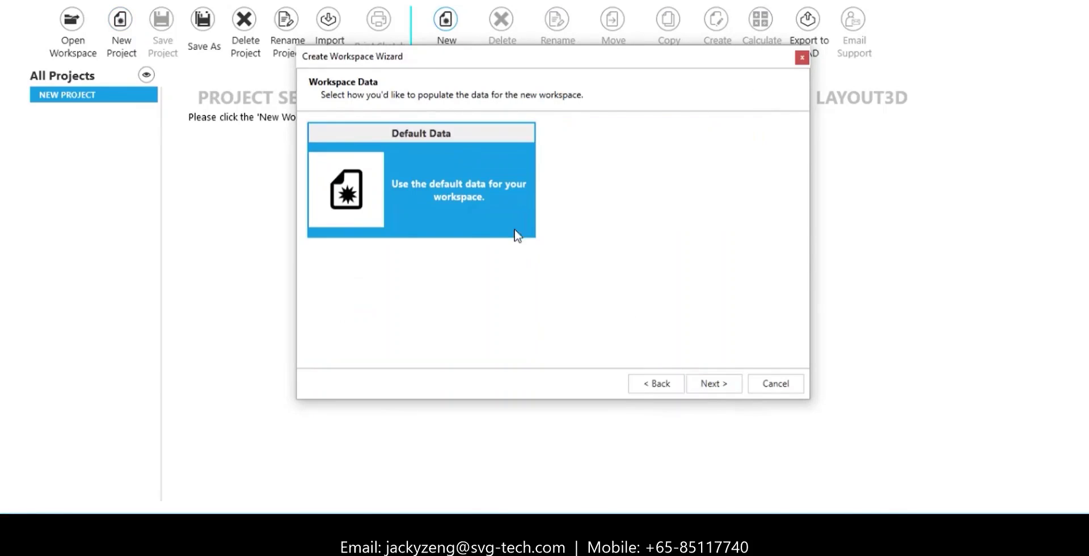
{"action": "left_click", "coordinate": [718, 384]}
{"action": "left_click", "coordinate": [230, 122]}
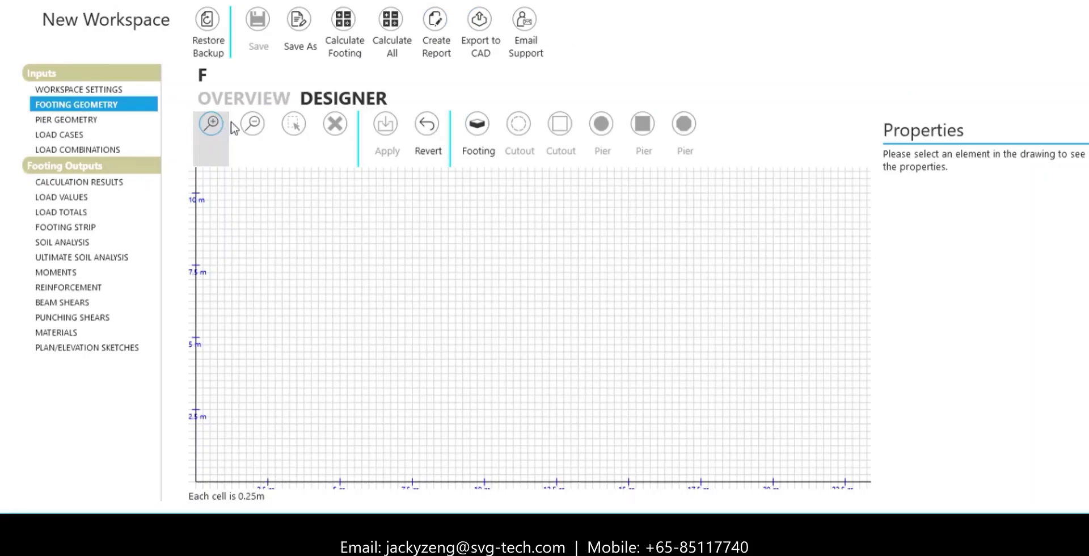
- Draw the five-sided footing outline with one sloped corner
{"action": "left_click", "coordinate": [475, 126]}
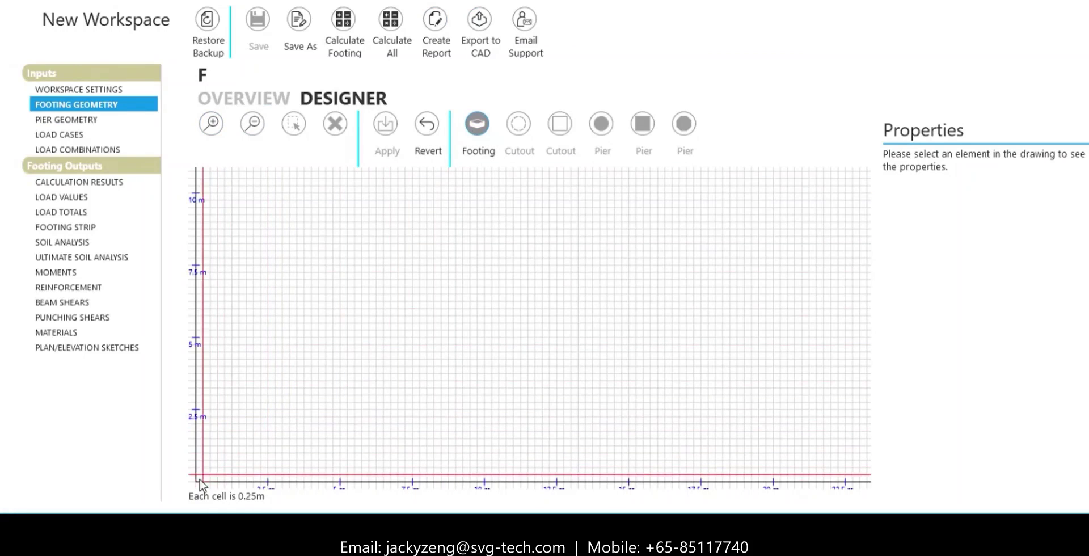
{"action": "left_click", "coordinate": [195, 337]}
{"action": "left_click", "coordinate": [340, 337]}
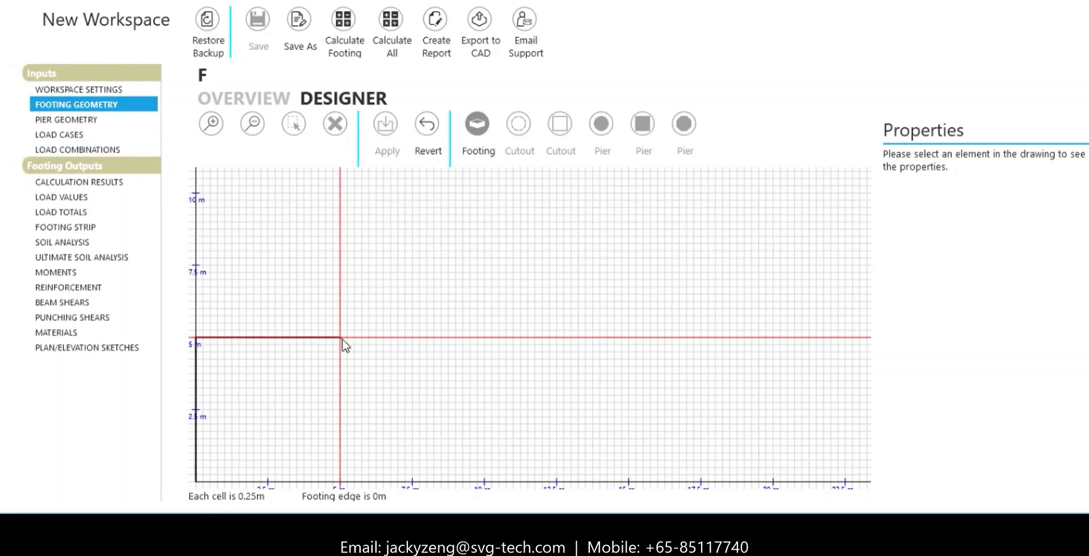
{"action": "left_click", "coordinate": [412, 380]}
{"action": "left_click", "coordinate": [412, 481]}
{"action": "left_click", "coordinate": [195, 481]}
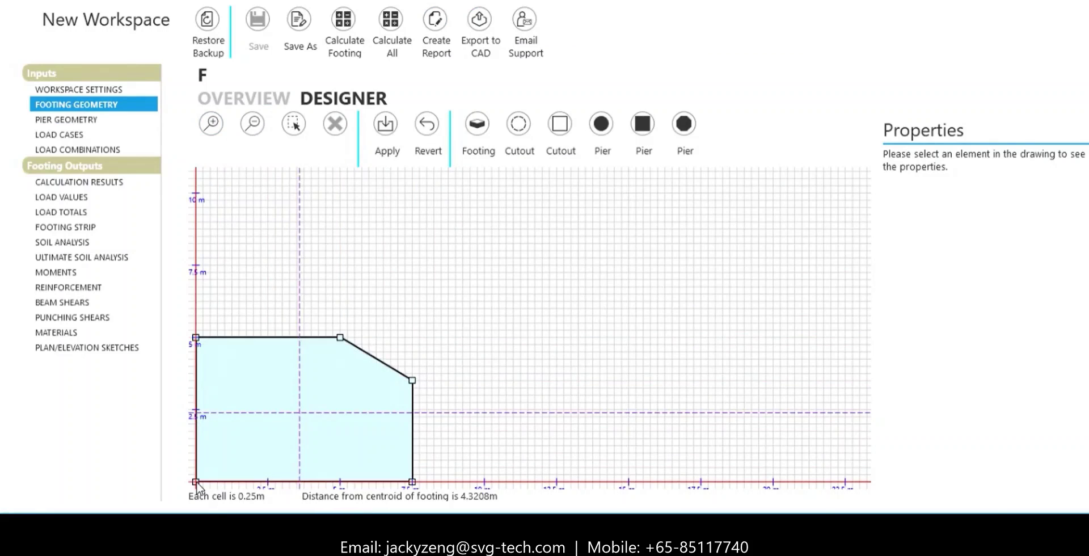
- Place square, rectangular and circular piers, plus a square cutout near the footing centre
{"action": "left_click", "coordinate": [644, 123]}
{"action": "left_click", "coordinate": [247, 379]}
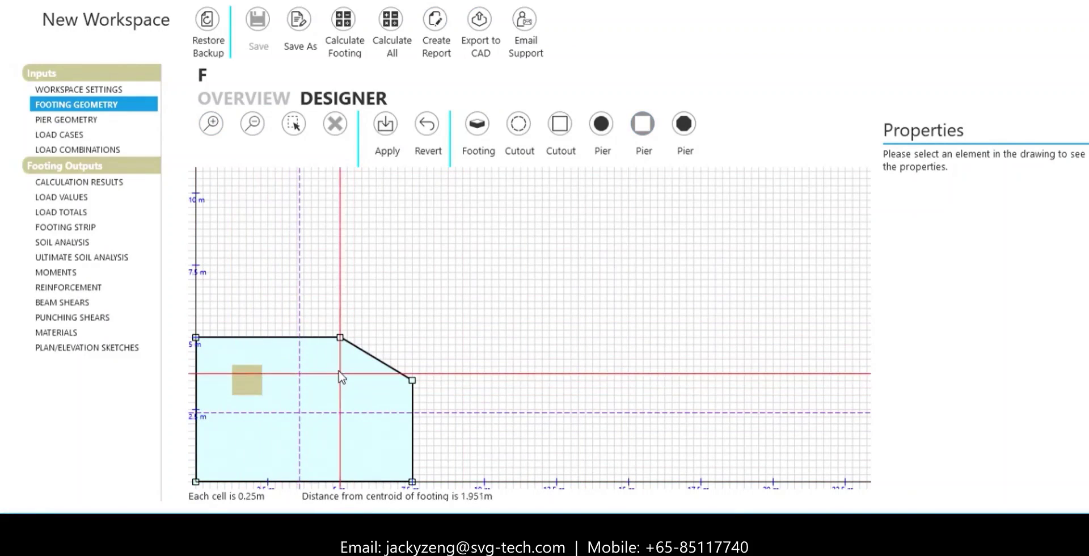
{"action": "left_click_drag", "start_coordinate": [341, 373], "coordinate": [346, 394]}
{"action": "left_click_drag", "start_coordinate": [332, 446], "coordinate": [369, 460]}
{"action": "left_click", "coordinate": [601, 124]}
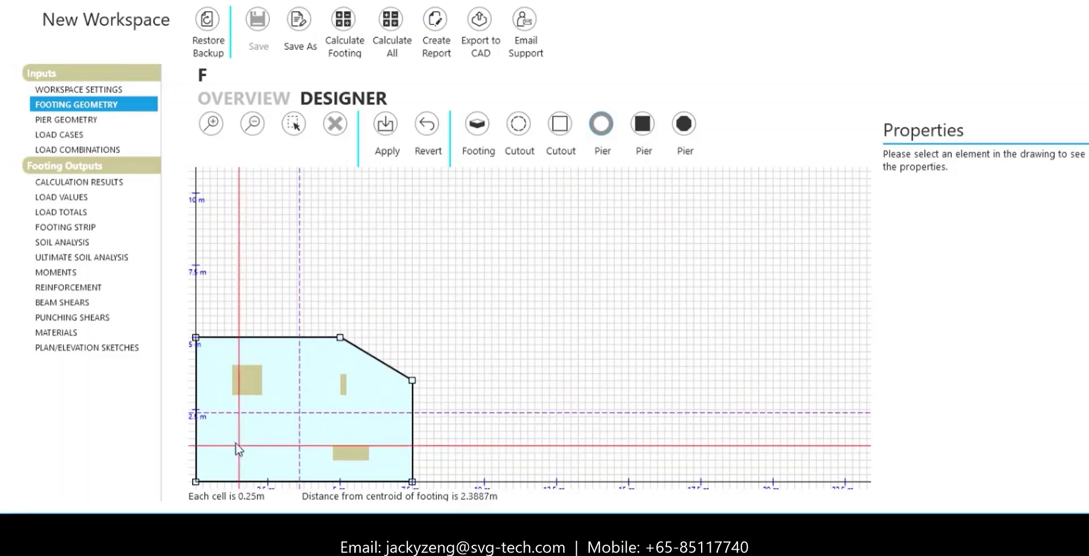
{"action": "left_click", "coordinate": [242, 456]}
{"action": "left_click", "coordinate": [560, 124]}
{"action": "left_click_drag", "start_coordinate": [283, 395], "coordinate": [318, 431]}
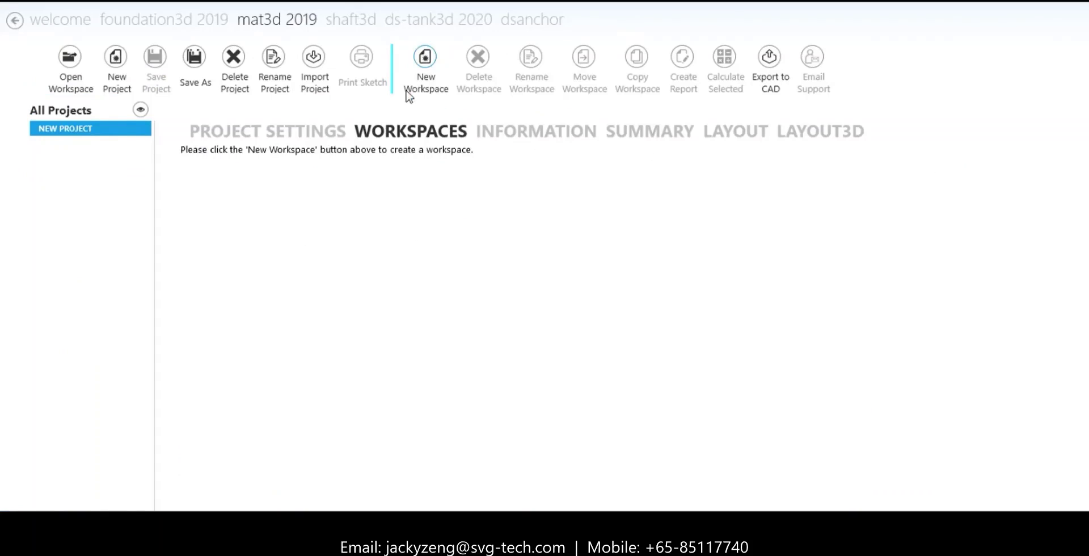
- Create a footing group workspace populated from imported data
{"action": "left_click", "coordinate": [407, 94]}
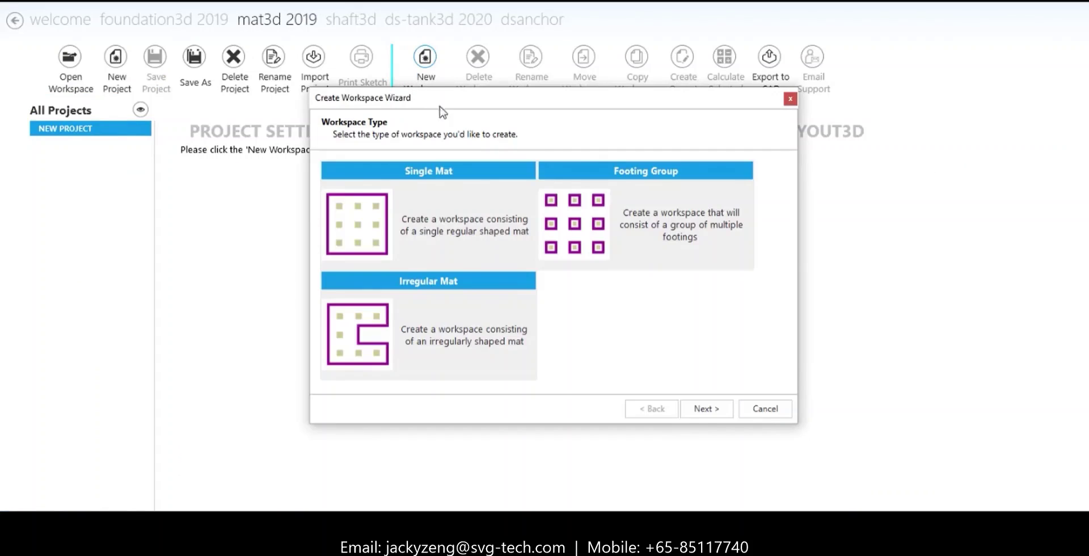
{"action": "left_click", "coordinate": [710, 410]}
{"action": "left_click", "coordinate": [683, 253]}
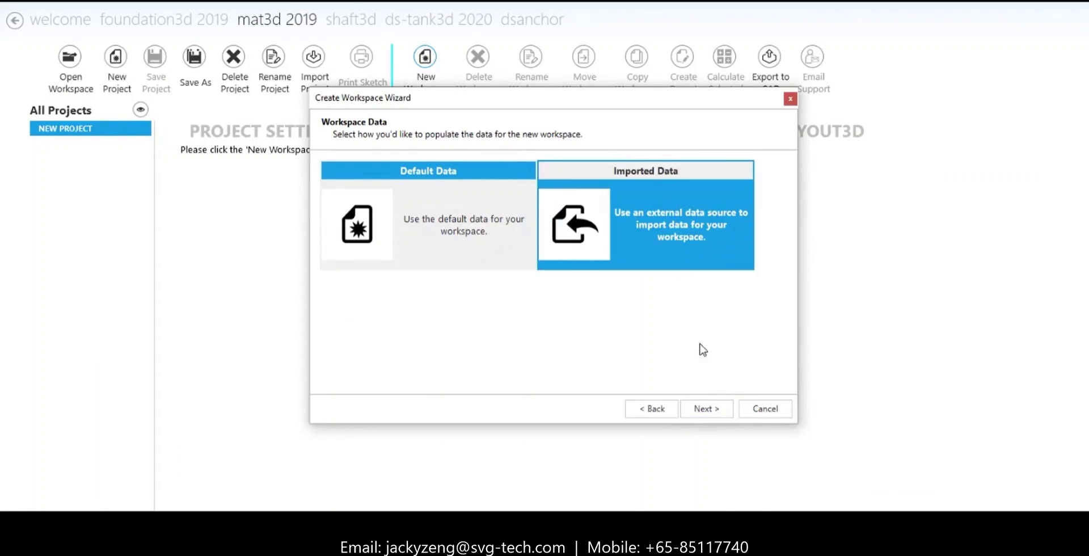
{"action": "left_click", "coordinate": [708, 408]}
- Combine footings 1, 2, 5 and 4 into a single footing
{"action": "left_click", "coordinate": [346, 275]}
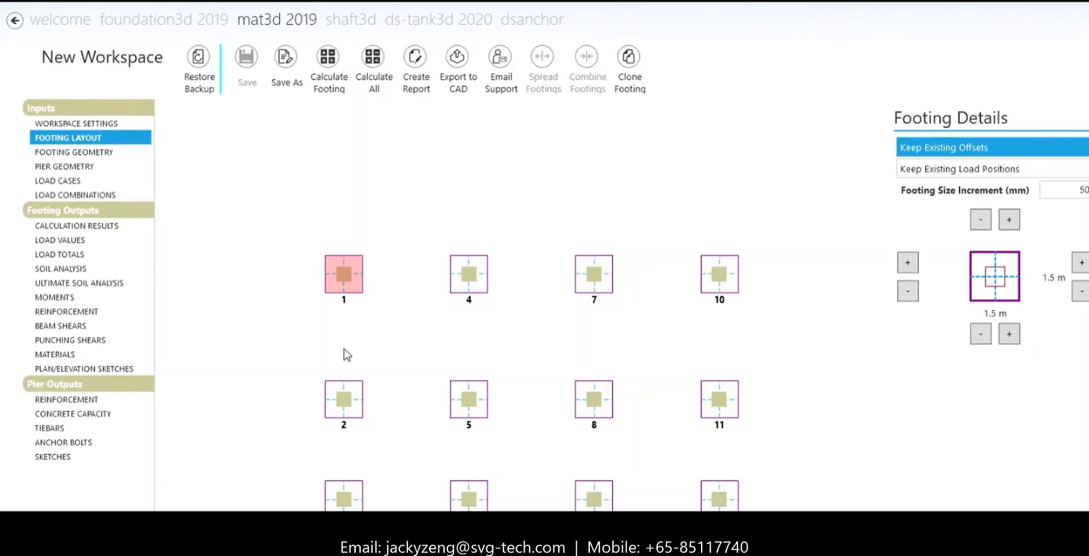
{"action": "left_click", "coordinate": [343, 400], "text": "ctrl"}
{"action": "left_click", "coordinate": [462, 404]}
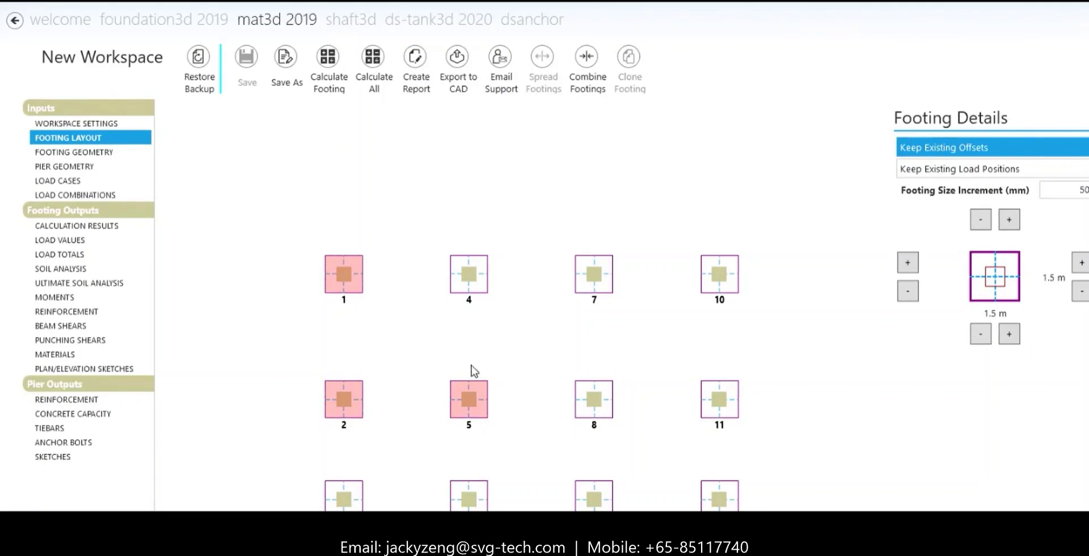
{"action": "left_click", "coordinate": [470, 283]}
{"action": "left_click", "coordinate": [588, 86]}
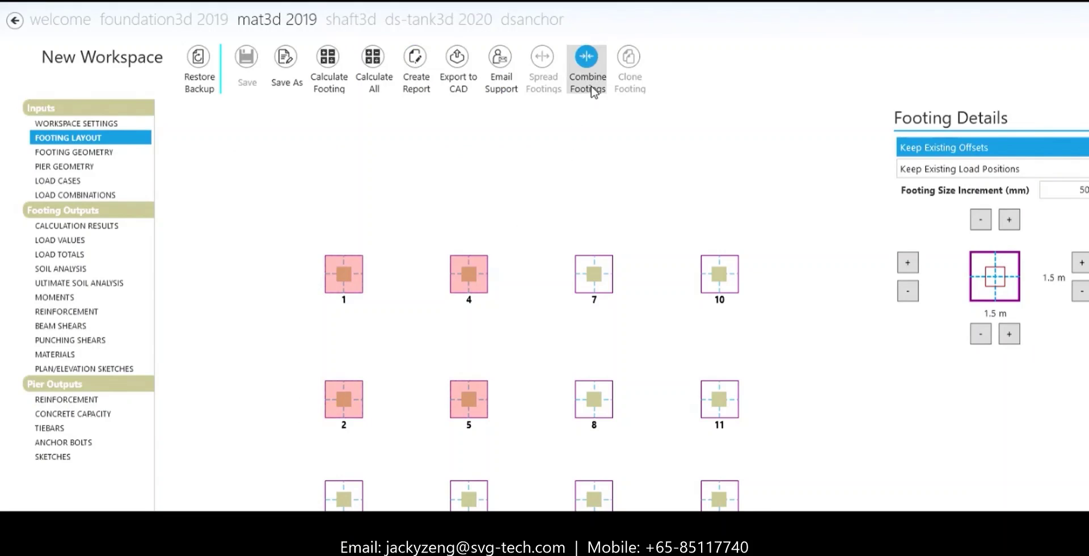